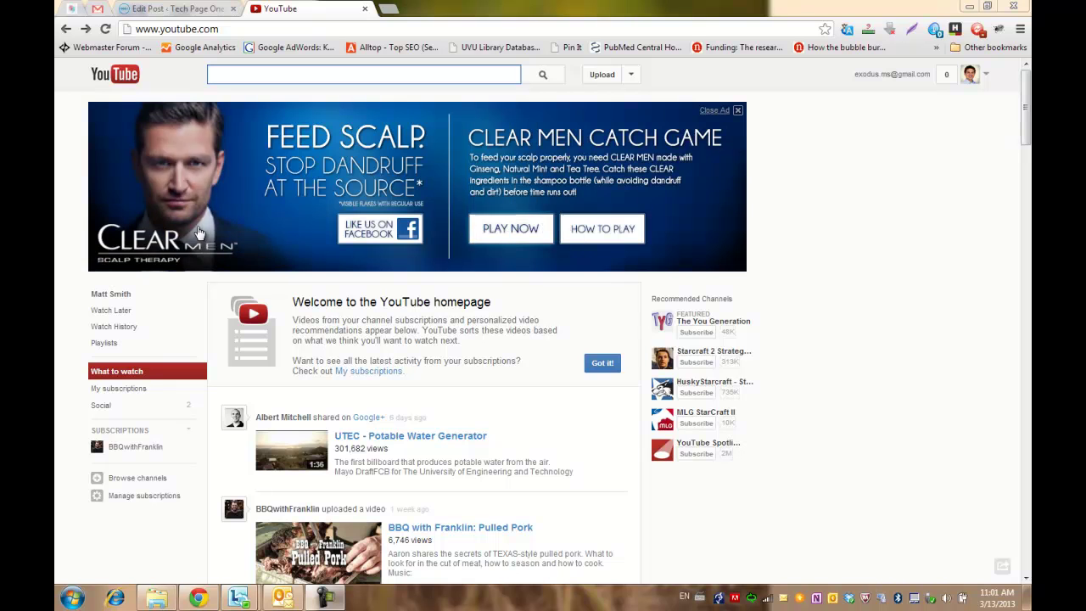
Switch to the WordPress post on choosing storage for Microsoft Exchange and add an empty line after its last paragraph
{"action": "left_click", "coordinate": [166, 9]}
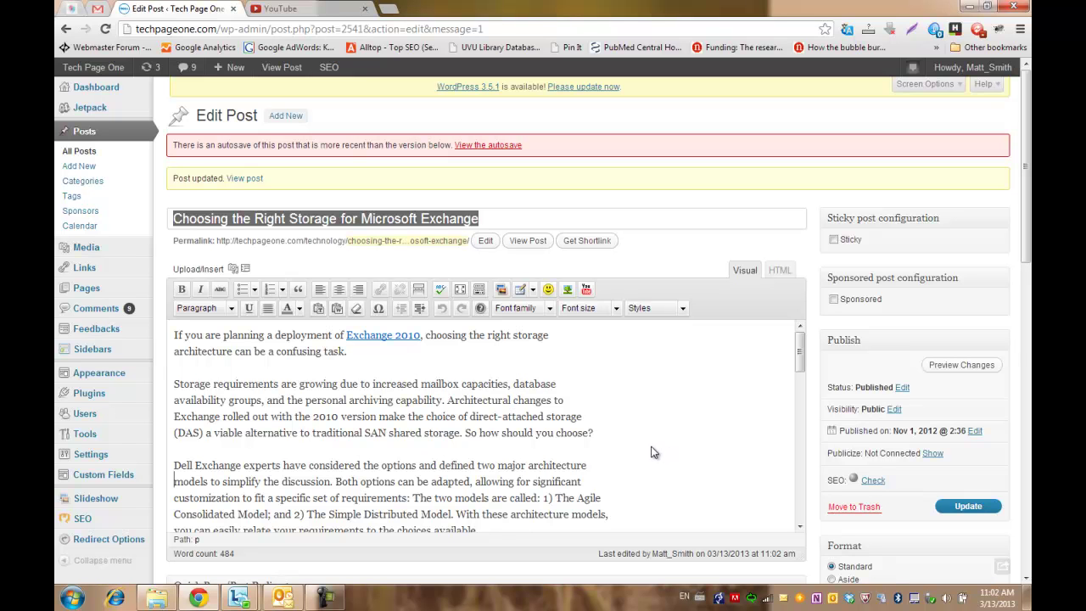
{"action": "scroll", "coordinate": [531, 449], "scroll_direction": "down", "scroll_amount": 3}
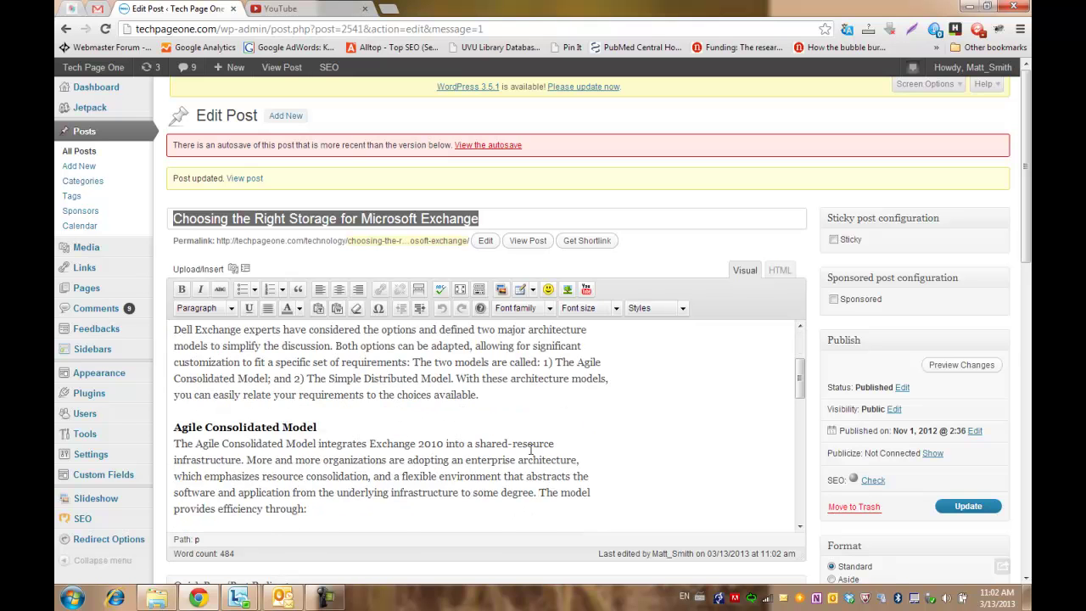
{"action": "scroll", "coordinate": [531, 449], "scroll_direction": "down", "scroll_amount": 15}
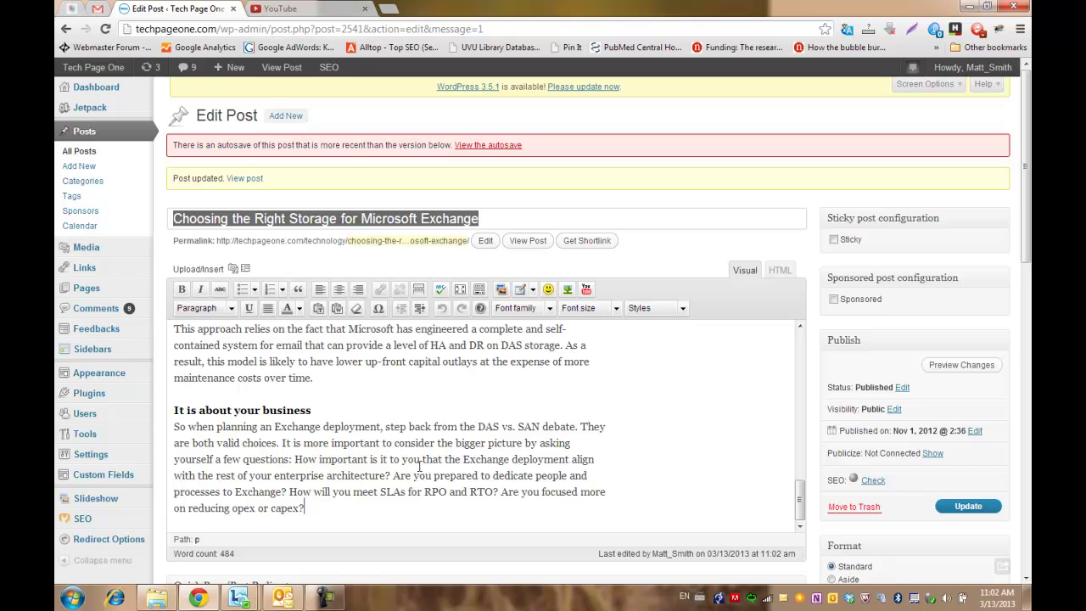
{"action": "key", "text": "Return"}
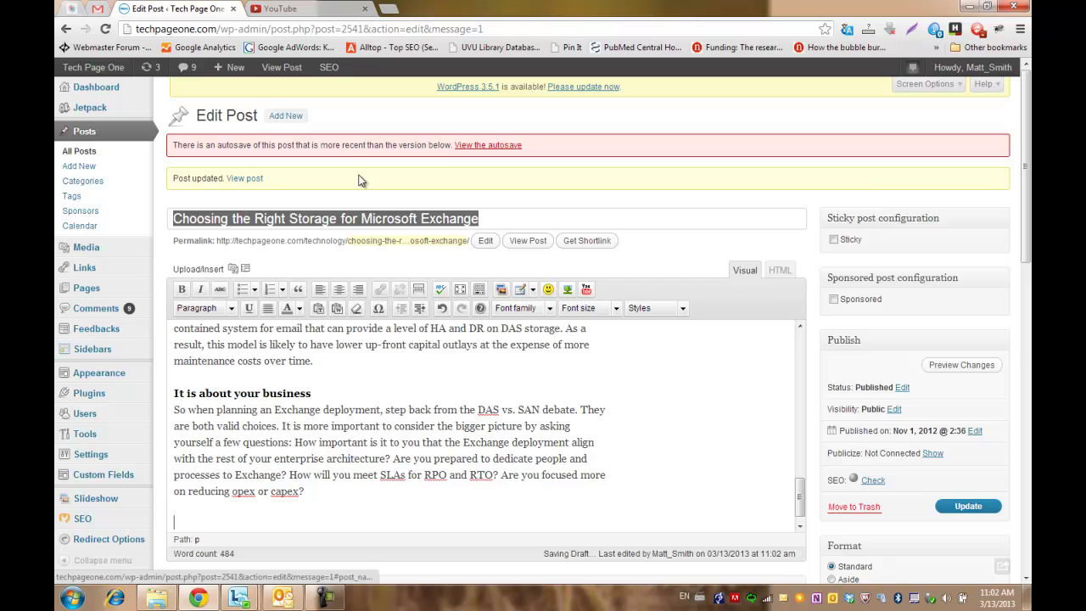
Search YouTube for "microsoft exchange" and open the video "Why Microsoft: Exchange vs. Gmail"
{"action": "left_click", "coordinate": [301, 8]}
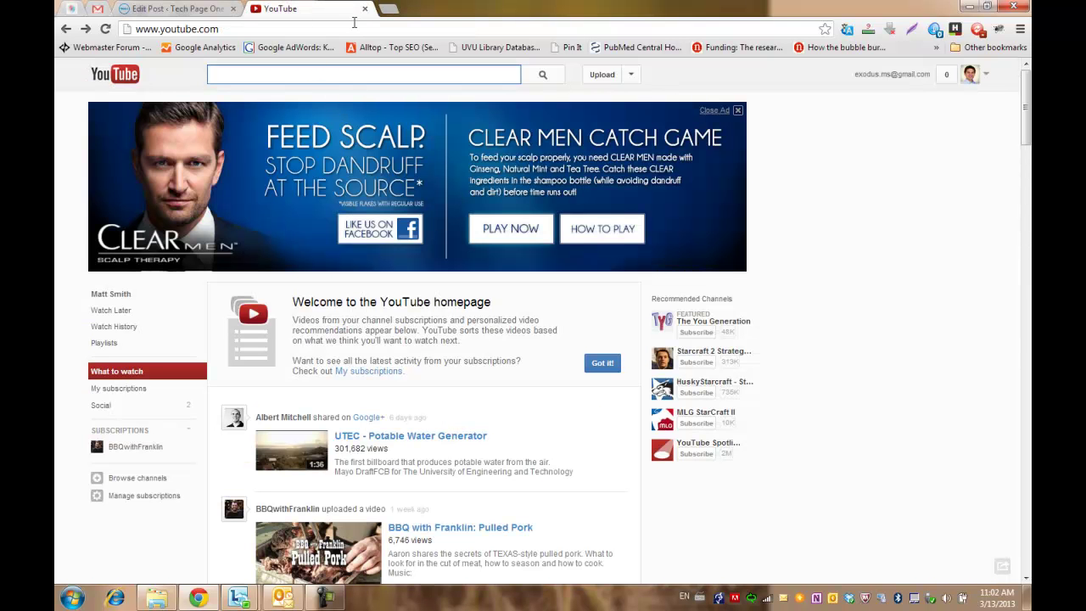
{"action": "type", "text": "microsoft exchange"}
{"action": "key", "text": "Return"}
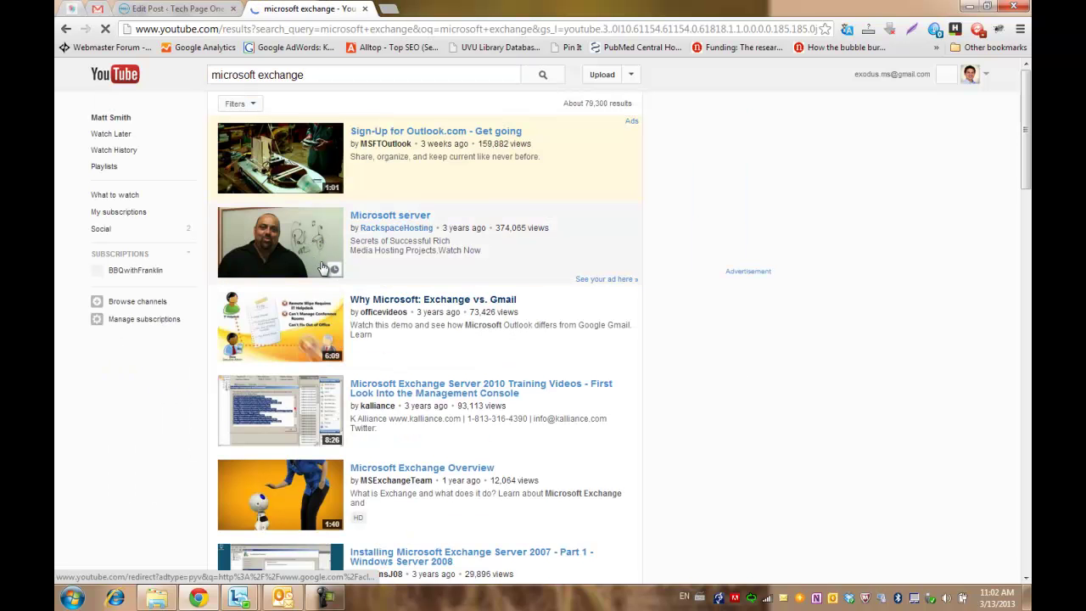
{"action": "left_click", "coordinate": [408, 304]}
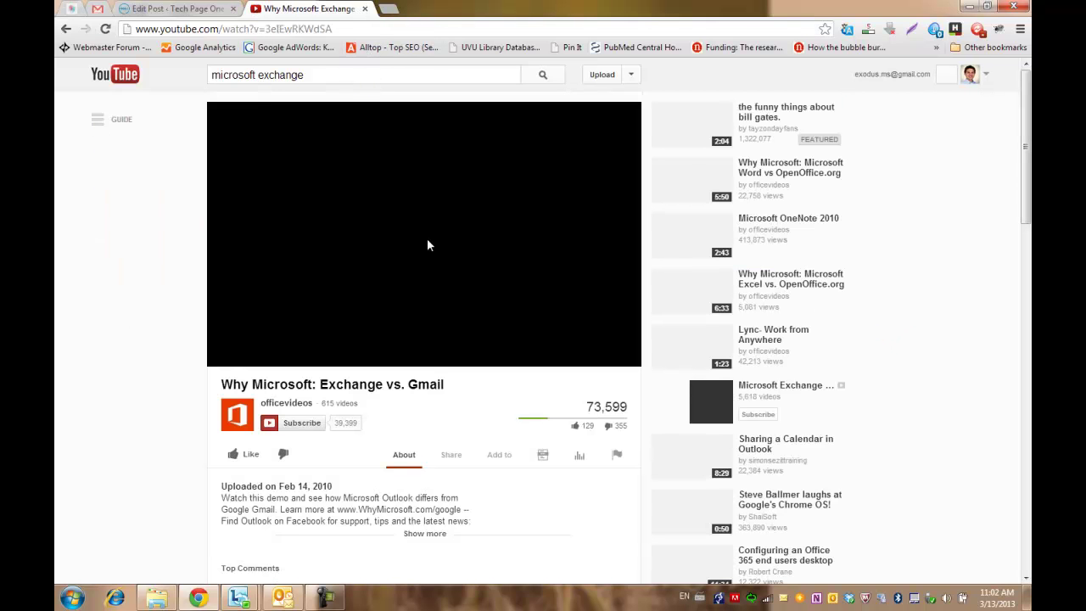
Copy the YouTube video's web address and pause its playback
{"action": "left_click", "coordinate": [378, 29]}
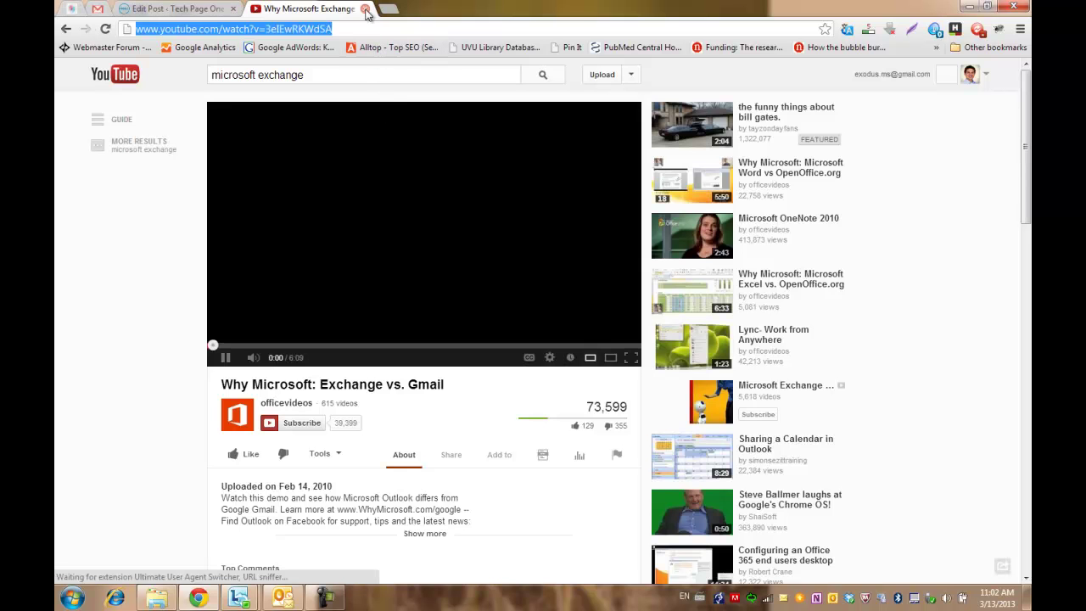
{"action": "left_click", "coordinate": [228, 362]}
{"action": "left_click", "coordinate": [225, 360]}
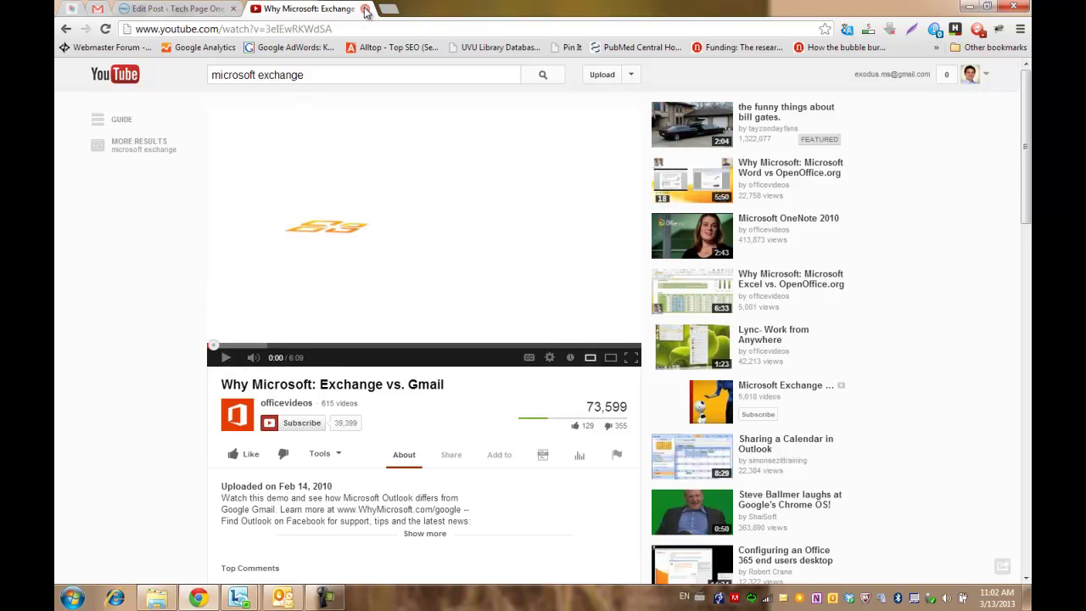
{"action": "left_click", "coordinate": [174, 10]}
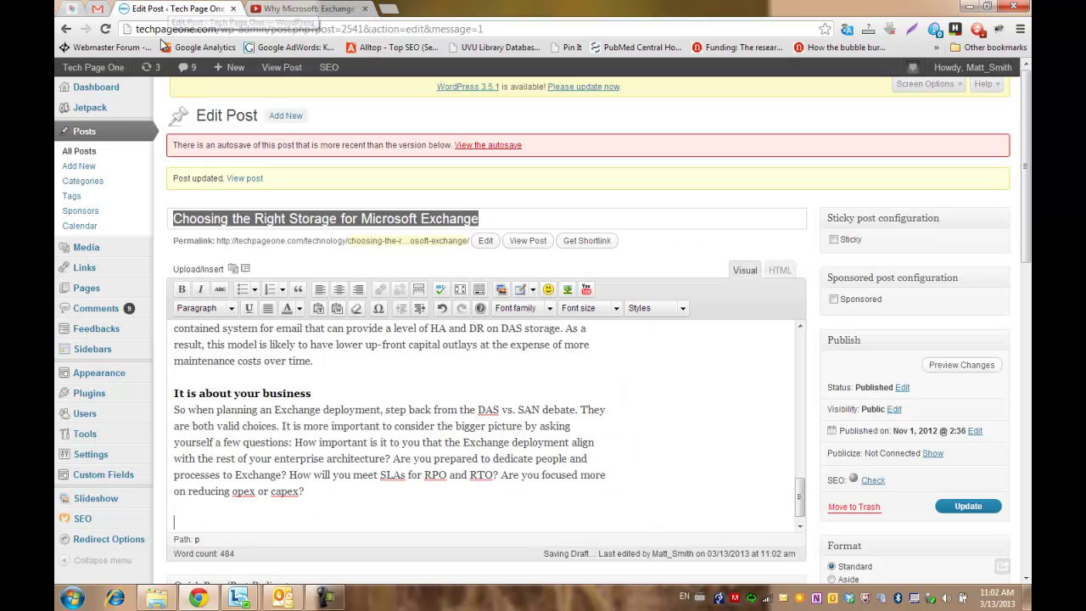
{"action": "left_click", "coordinate": [586, 290]}
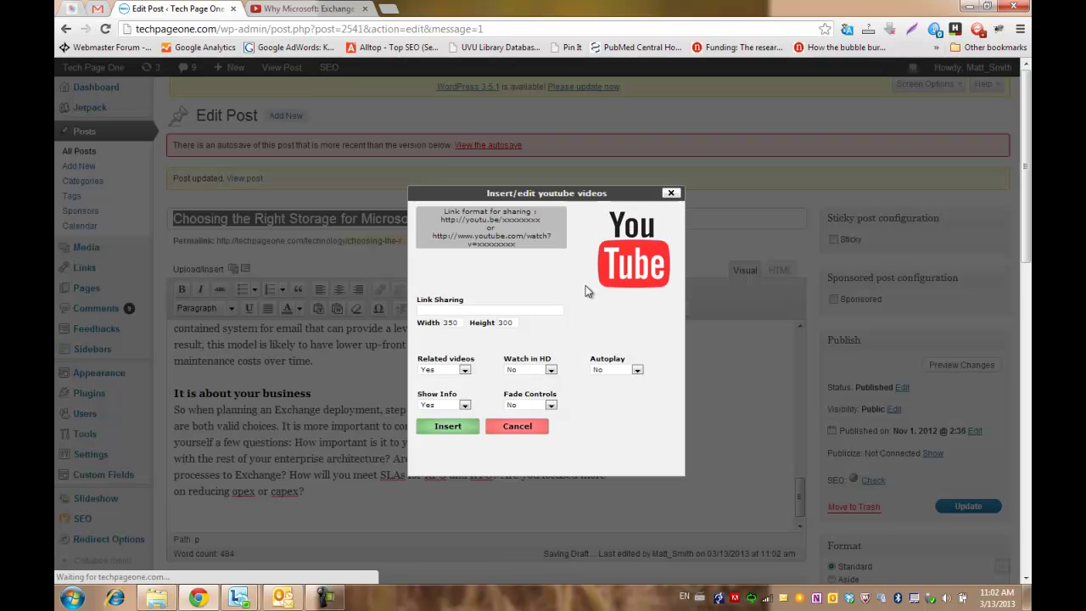
{"action": "left_click", "coordinate": [506, 309]}
{"action": "type", "text": "http://www.youtube.com/watch?v=3eIEwRKWdS4"}
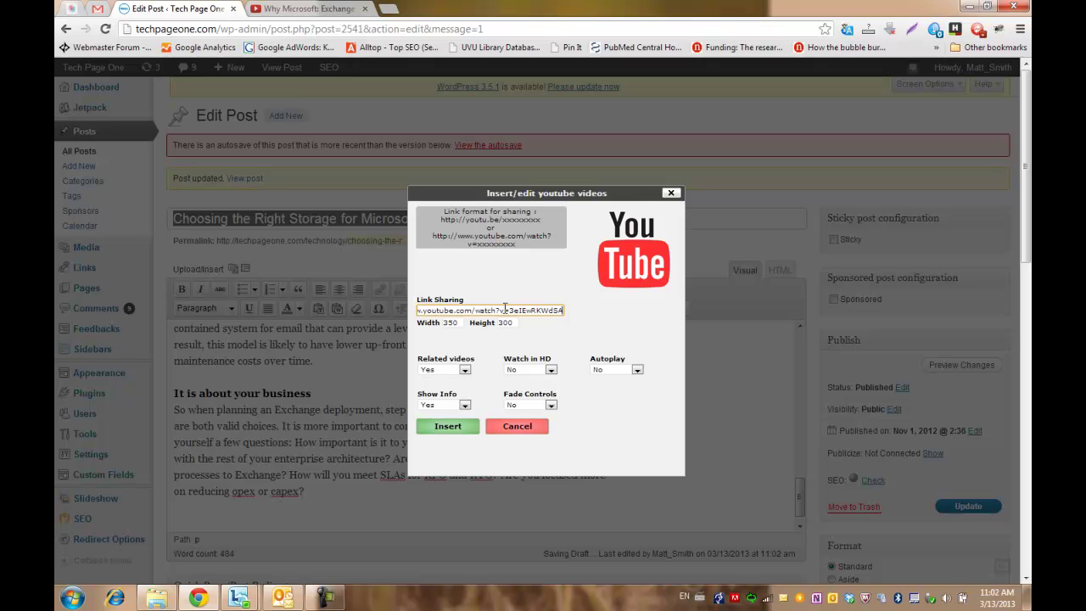
{"action": "double_click", "coordinate": [453, 322]}
{"action": "double_click", "coordinate": [506, 323]}
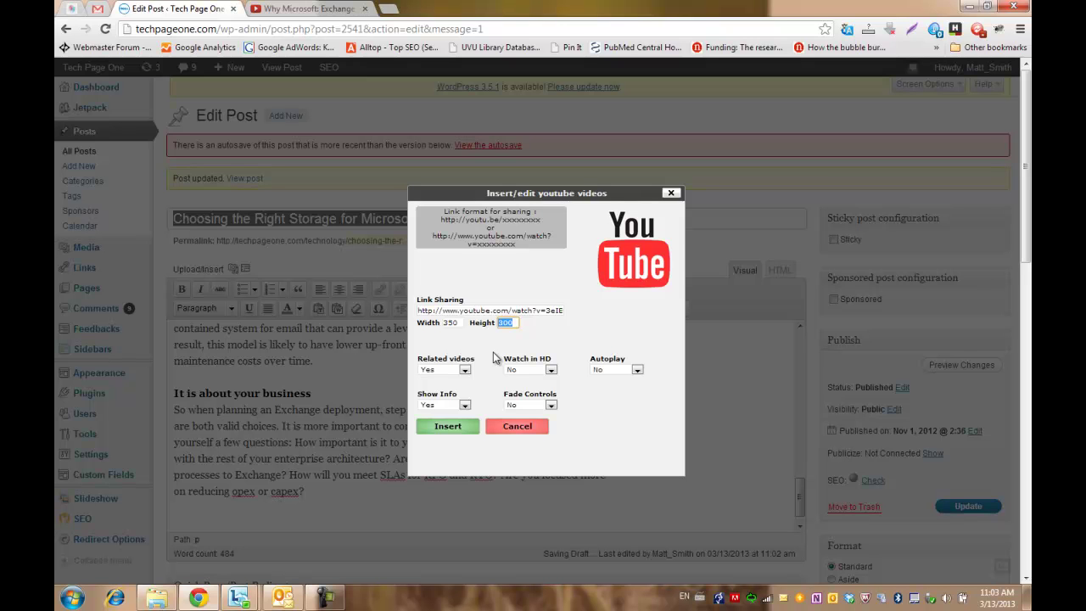
Set the embed's Related videos option to No, keeping Watch in HD and Autoplay at No
{"action": "left_click", "coordinate": [465, 371]}
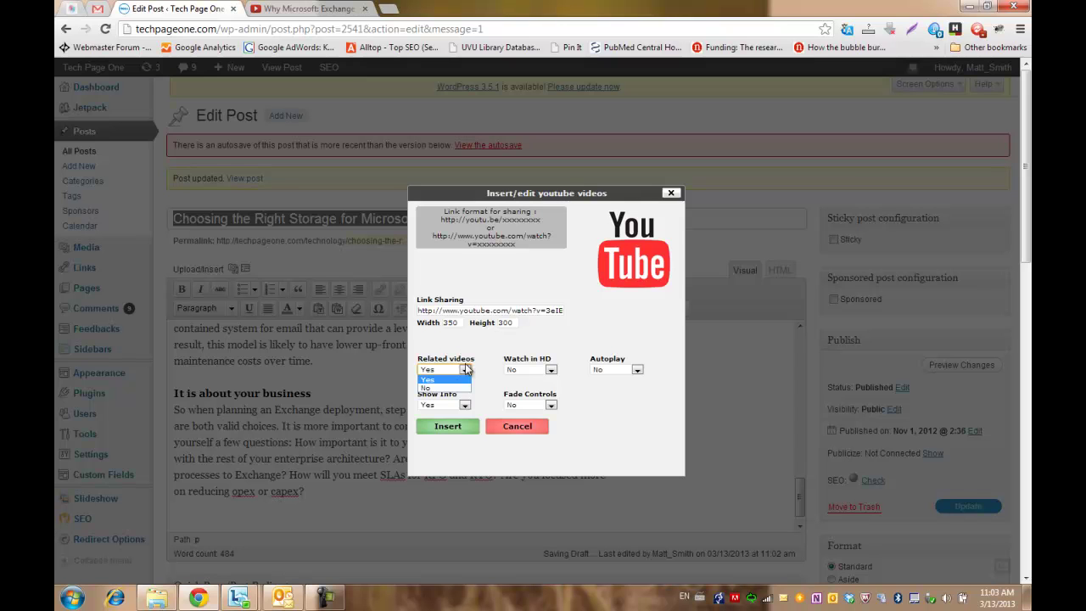
{"action": "left_click", "coordinate": [451, 387]}
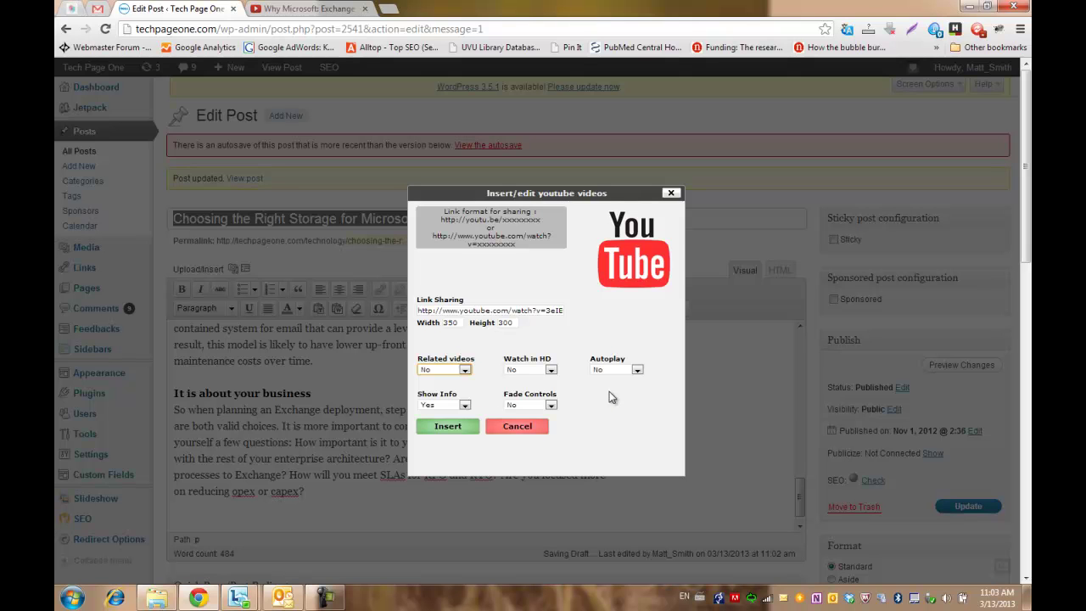
{"action": "left_click", "coordinate": [536, 370]}
{"action": "left_click", "coordinate": [536, 374]}
{"action": "left_click", "coordinate": [608, 375]}
{"action": "left_click", "coordinate": [609, 375]}
{"action": "left_click", "coordinate": [609, 375]}
{"action": "left_click", "coordinate": [557, 348]}
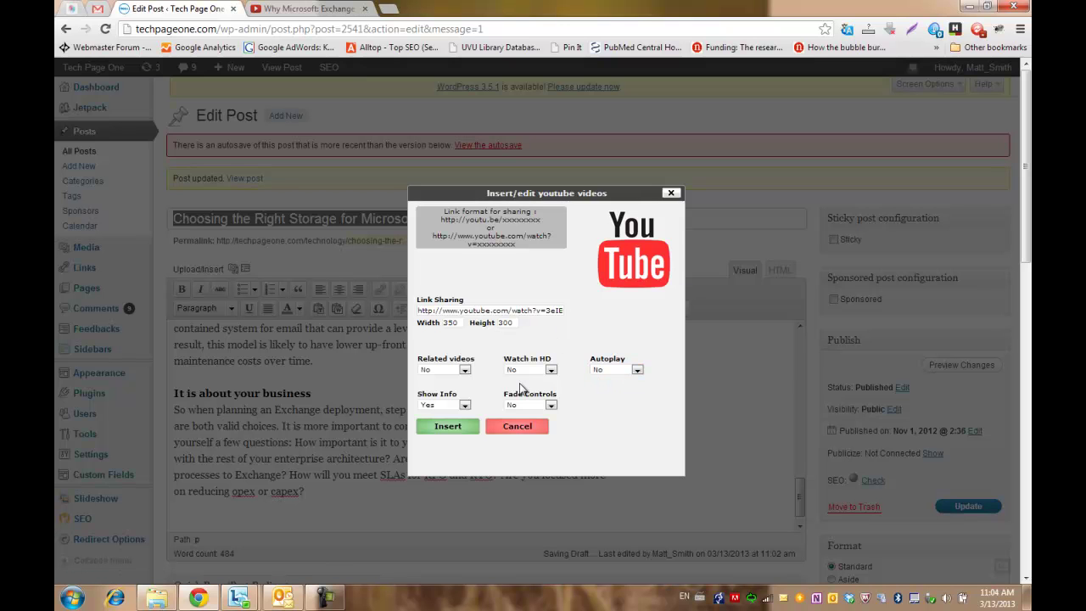
Set Show Info to No, keep Fade Controls at No, and insert the video into the post
{"action": "left_click", "coordinate": [431, 407]}
{"action": "left_click", "coordinate": [428, 422]}
{"action": "left_click", "coordinate": [536, 408]}
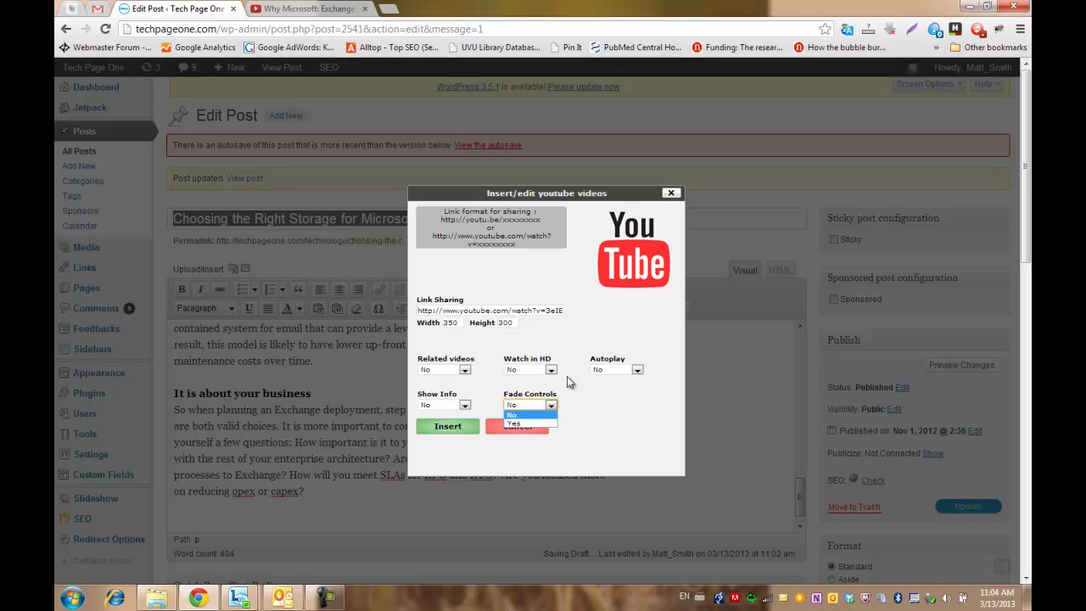
{"action": "left_click", "coordinate": [531, 415]}
{"action": "left_click", "coordinate": [452, 428]}
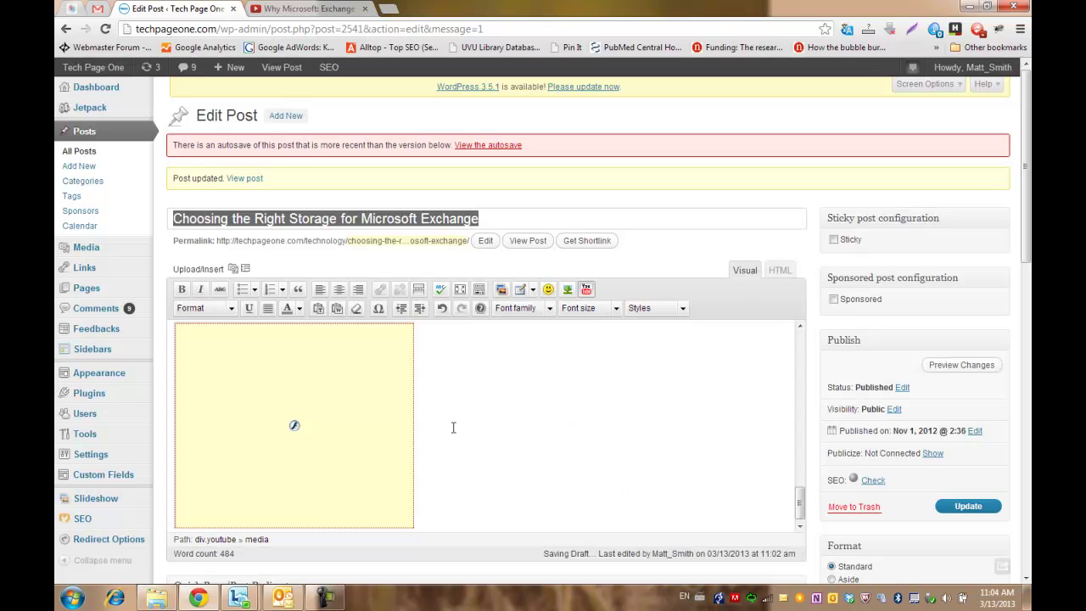
Update the post and check the embedded video at the end of the article on the published page
{"action": "left_click_drag", "start_coordinate": [362, 428], "coordinate": [436, 403]}
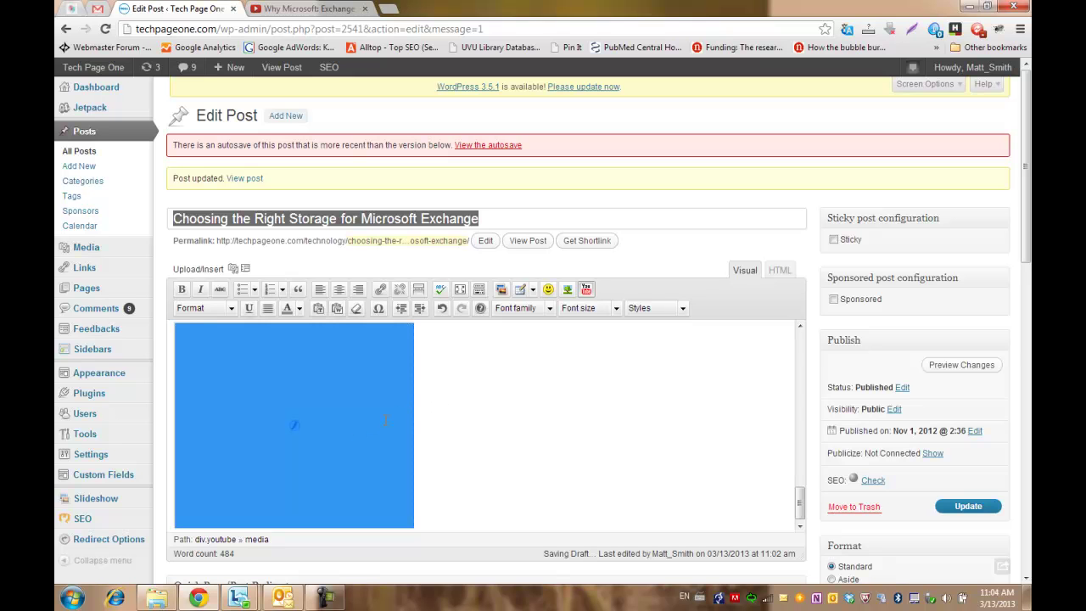
{"action": "scroll", "coordinate": [473, 381], "scroll_direction": "up", "scroll_amount": 1}
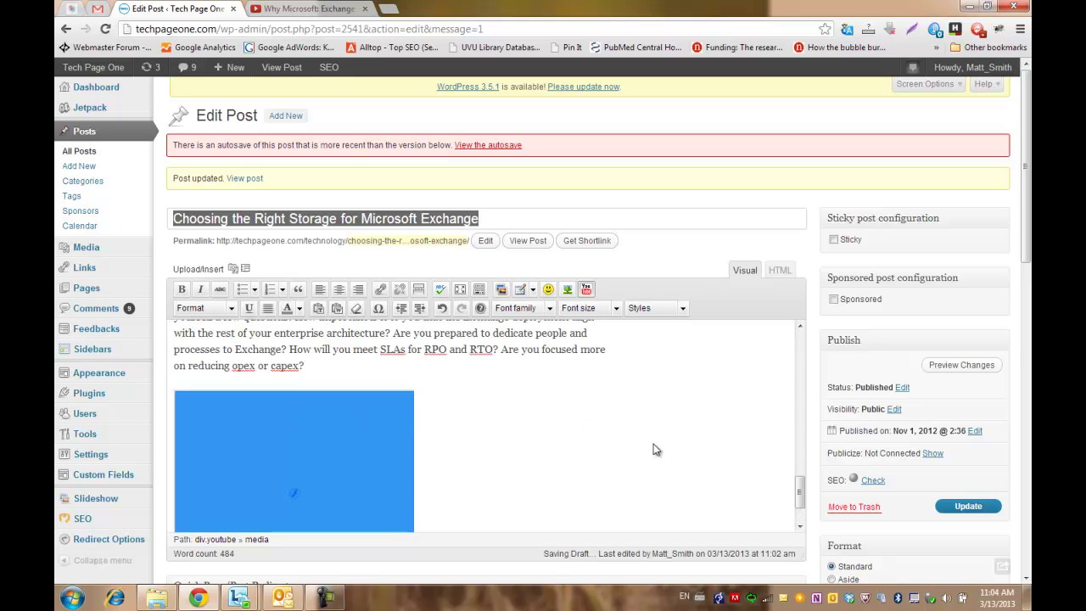
{"action": "left_click", "coordinate": [968, 507]}
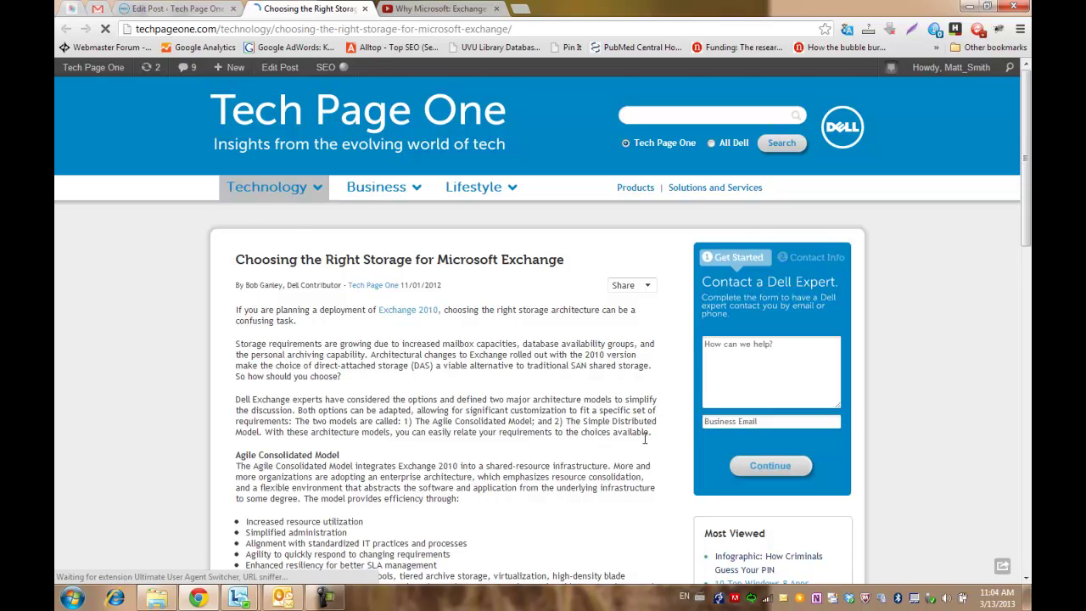
{"action": "scroll", "coordinate": [646, 441], "scroll_direction": "down", "scroll_amount": 10}
{"action": "scroll", "coordinate": [647, 443], "scroll_direction": "down", "scroll_amount": 1}
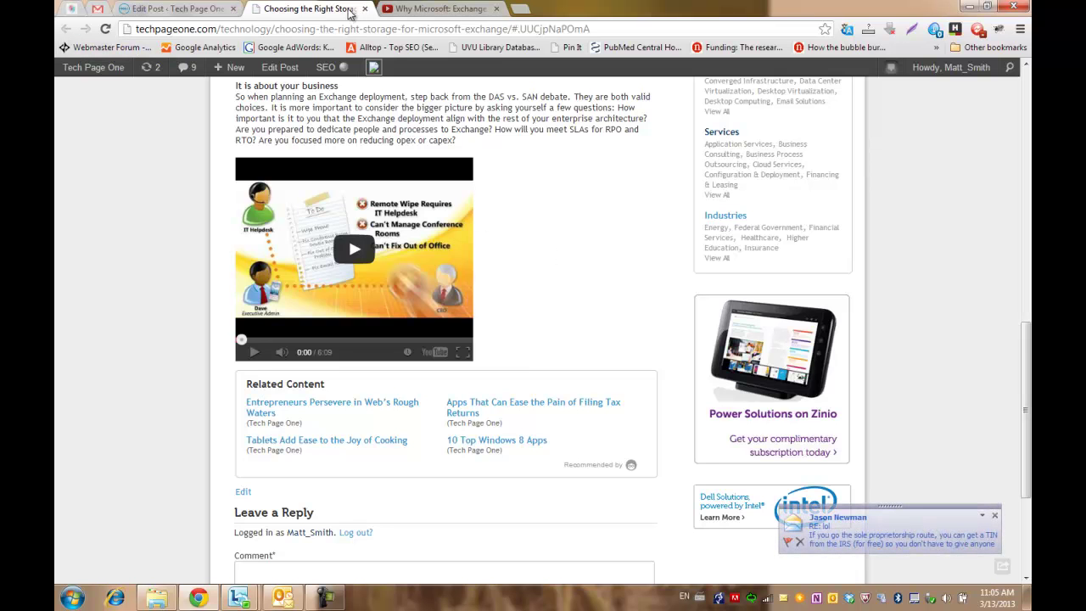
{"action": "left_click", "coordinate": [365, 11]}
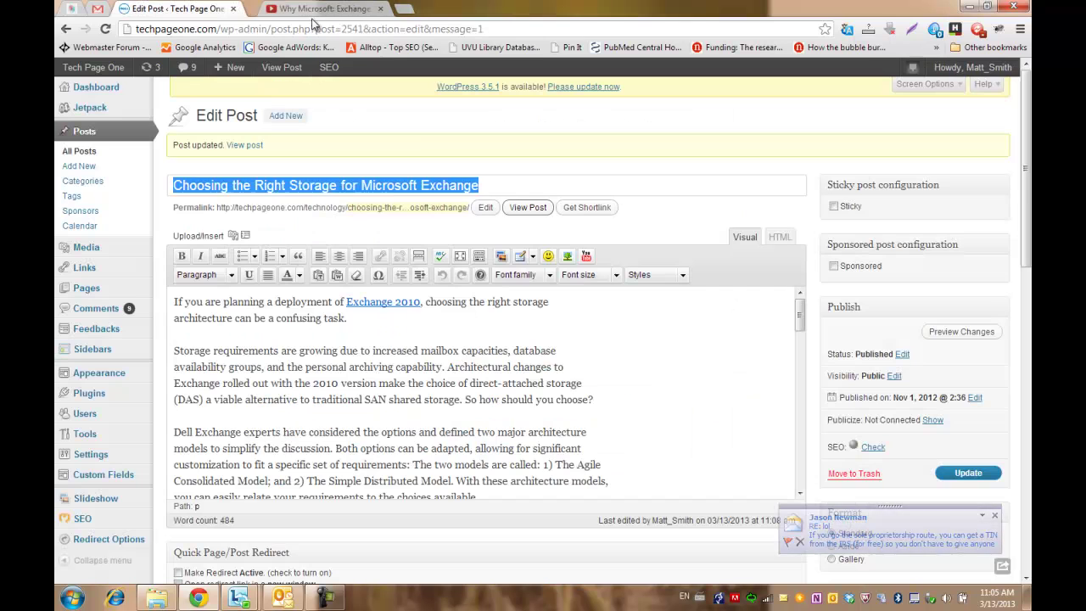
Try to edit the width and height of the embedded video at the end of the post
{"action": "scroll", "coordinate": [588, 404], "scroll_direction": "down", "scroll_amount": 3}
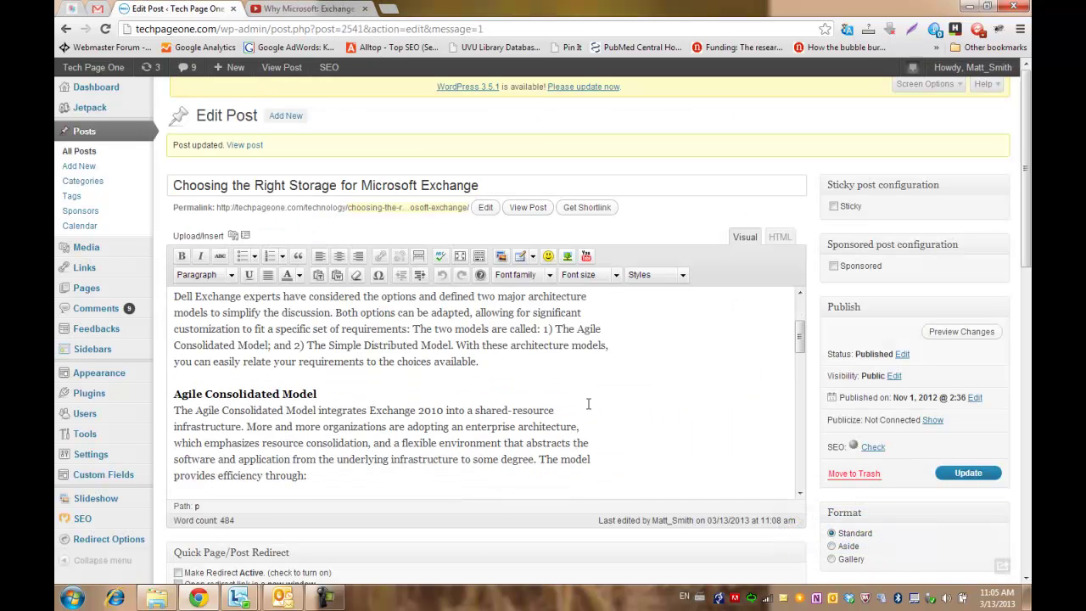
{"action": "scroll", "coordinate": [588, 403], "scroll_direction": "down", "scroll_amount": 12}
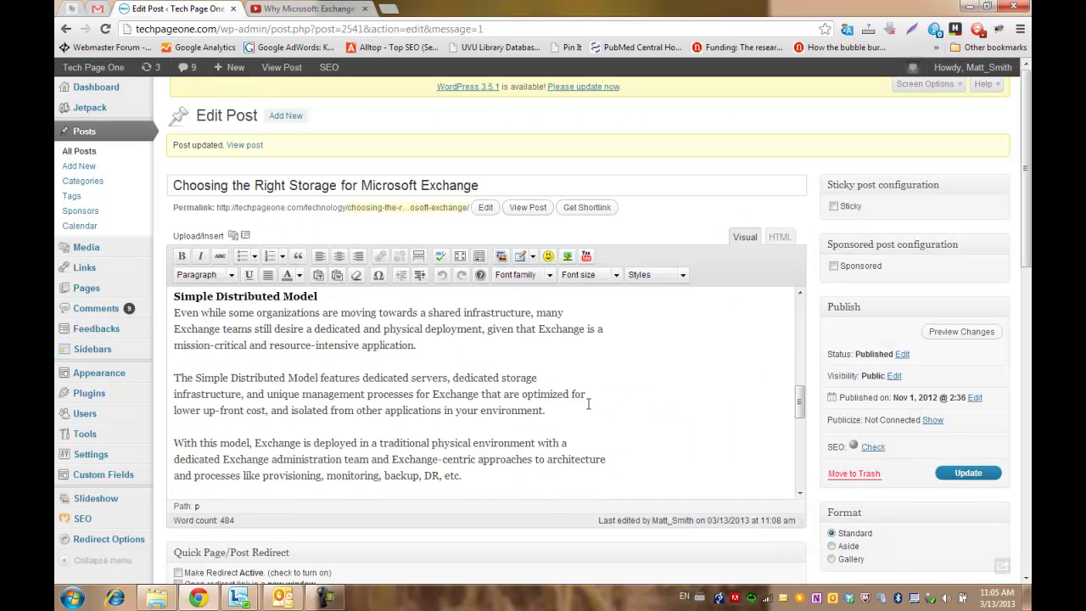
{"action": "scroll", "coordinate": [588, 404], "scroll_direction": "down", "scroll_amount": 2}
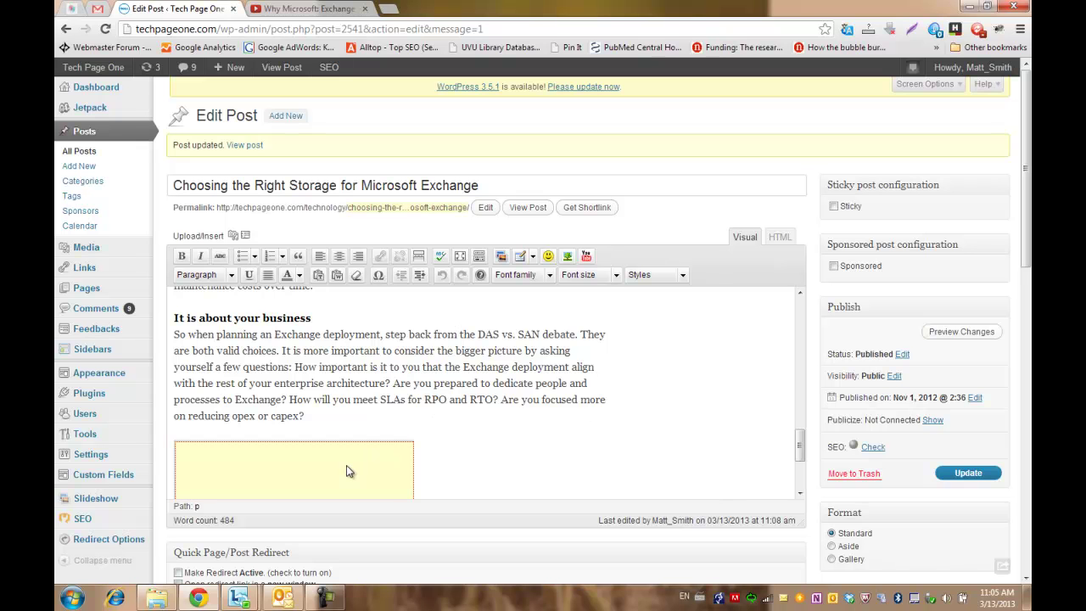
{"action": "scroll", "coordinate": [365, 450], "scroll_direction": "down", "scroll_amount": 3}
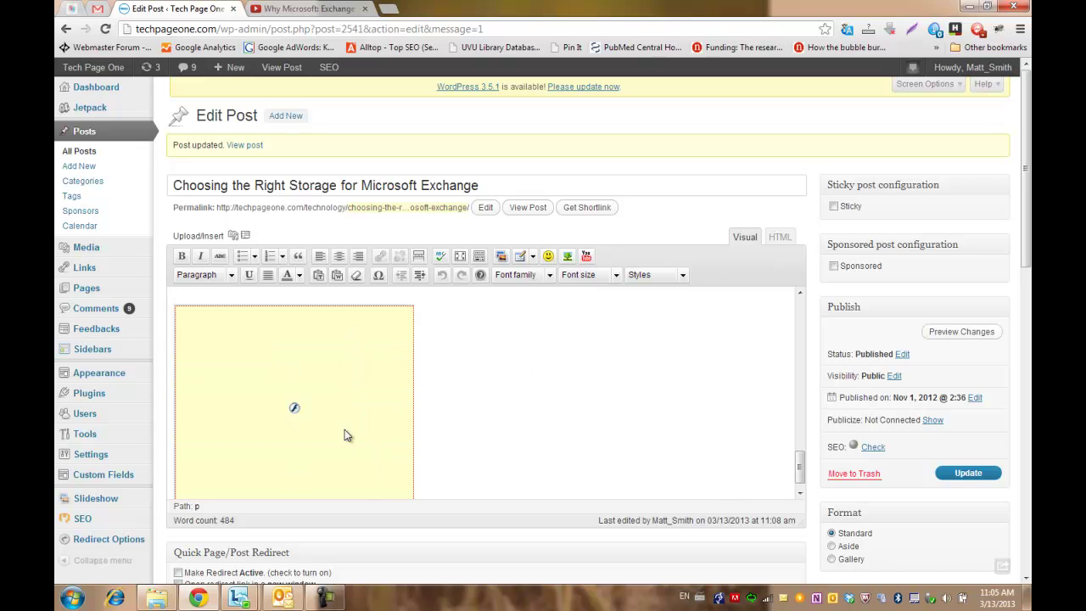
{"action": "left_click", "coordinate": [341, 434]}
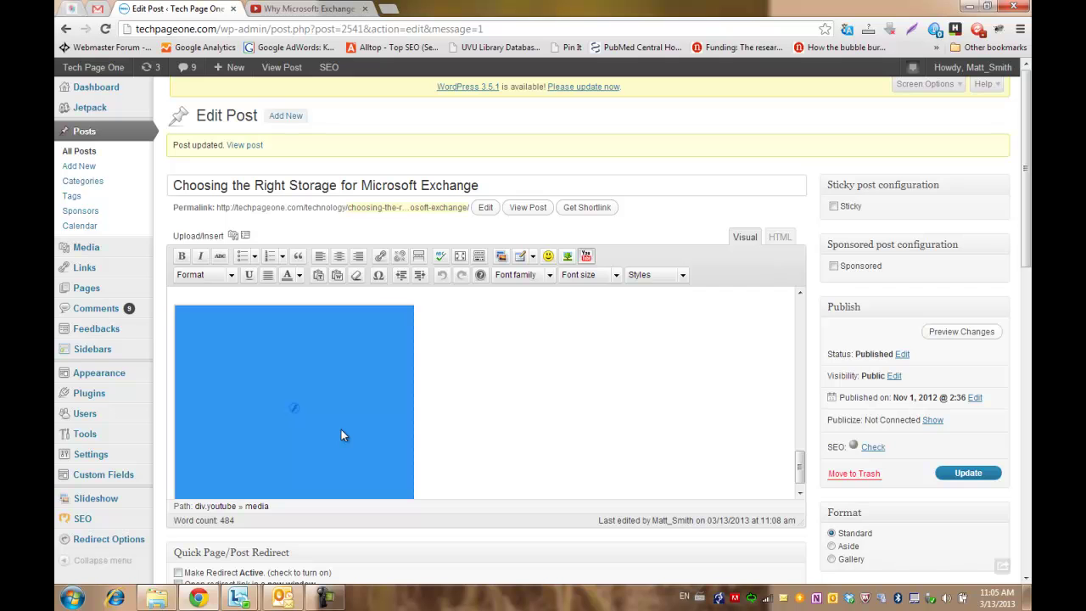
{"action": "left_click", "coordinate": [586, 258]}
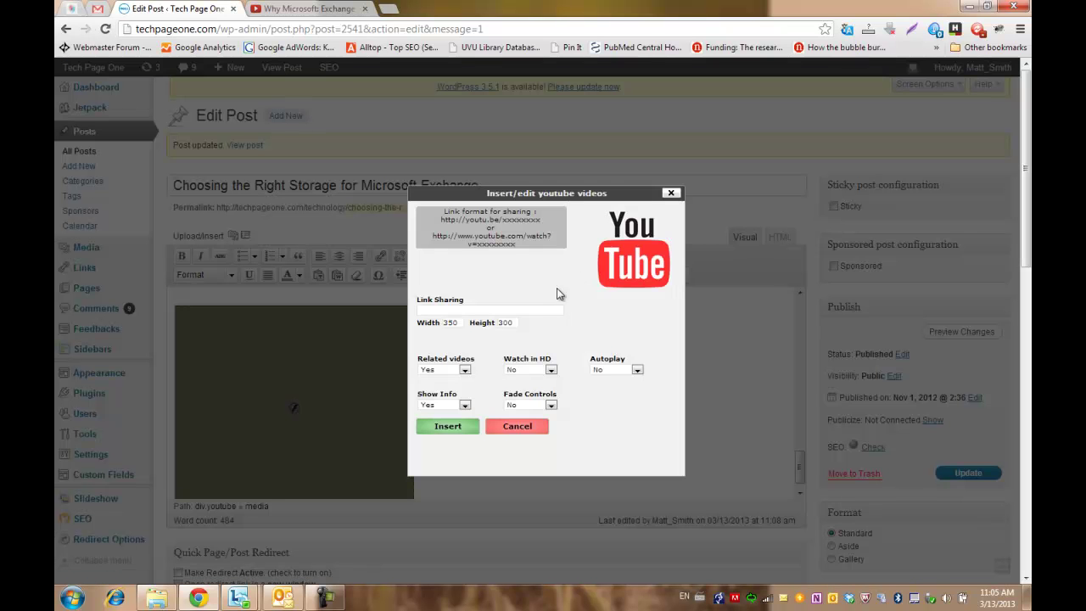
{"action": "double_click", "coordinate": [449, 323]}
{"action": "double_click", "coordinate": [505, 323]}
{"action": "left_click", "coordinate": [750, 502]}
{"action": "left_click", "coordinate": [454, 461]}
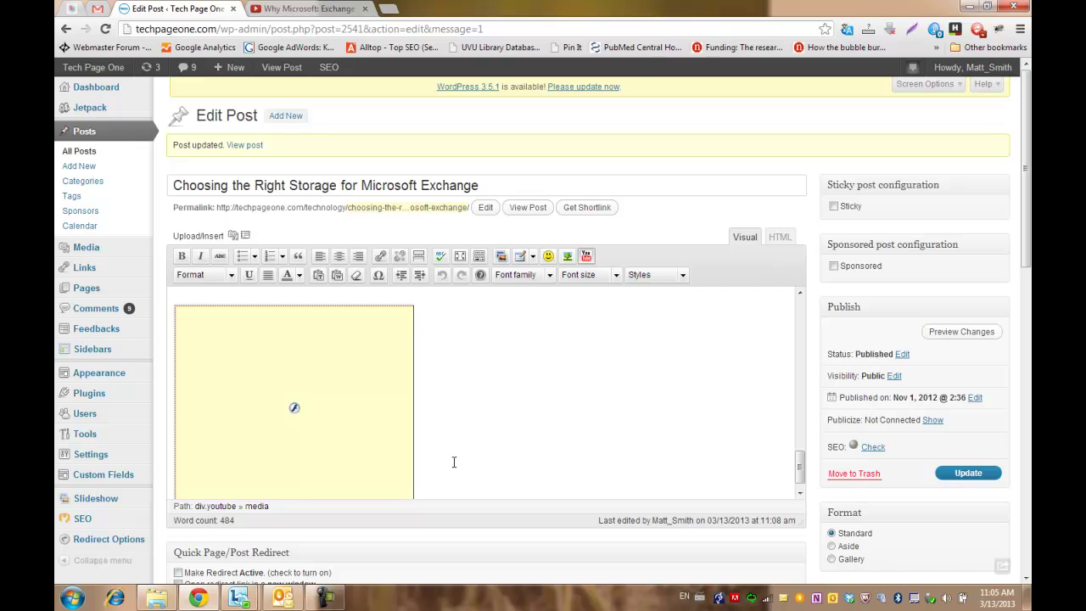
Delete the embedded video from the post, leaving an empty line after the last paragraph
{"action": "left_click", "coordinate": [296, 374]}
{"action": "key", "text": "Delete"}
{"action": "key", "text": "Delete"}
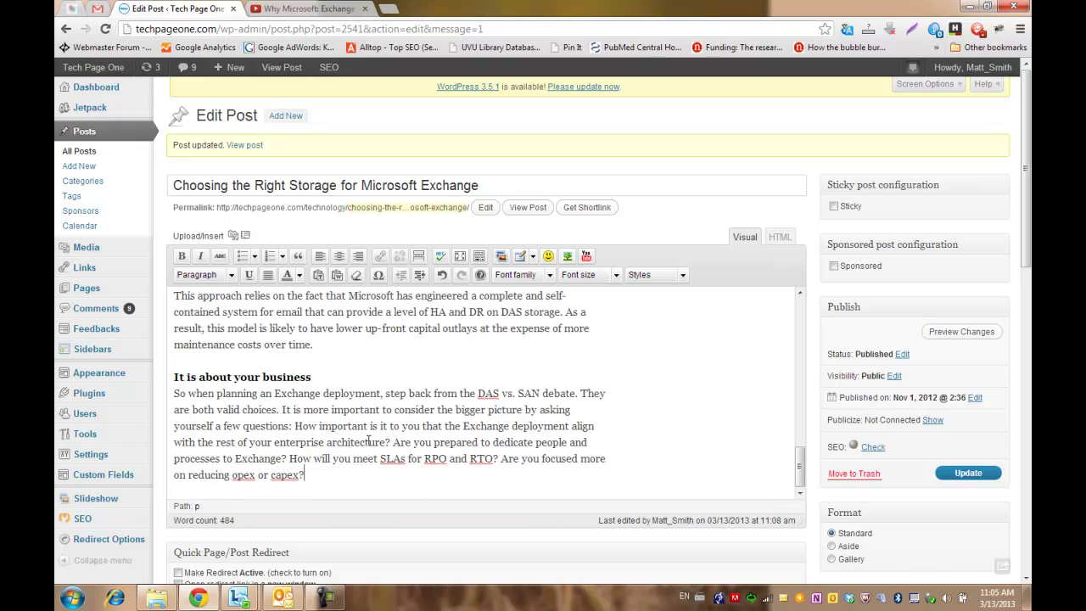
{"action": "scroll", "coordinate": [369, 426], "scroll_direction": "down", "scroll_amount": 1}
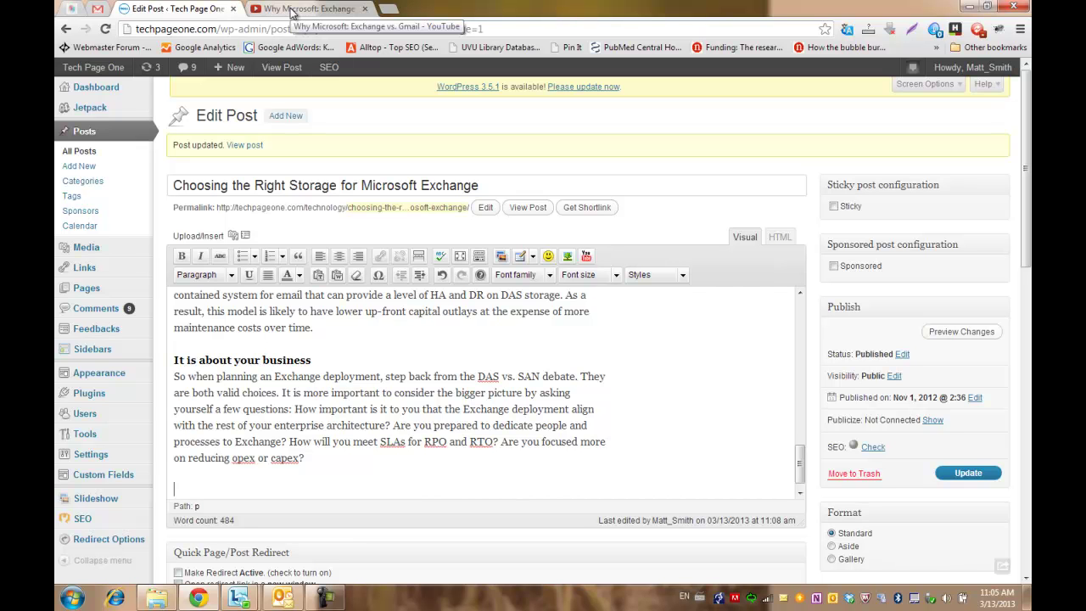
Get the iframe embed code for the "Why Microsoft: Exchange vs. Gmail" YouTube video at 560 × 315 and copy it
{"action": "left_click", "coordinate": [291, 11]}
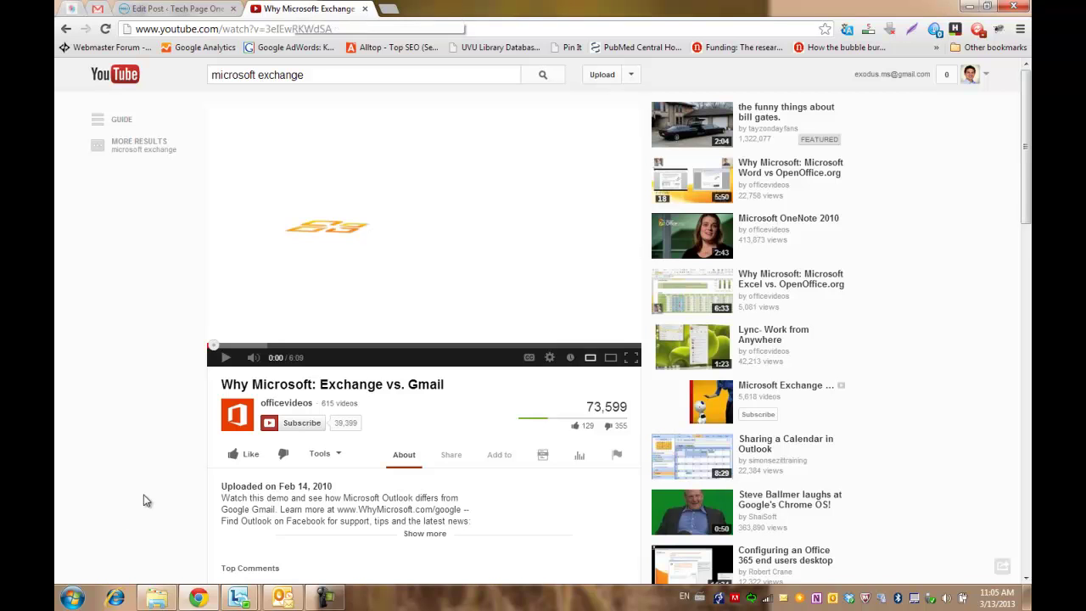
{"action": "scroll", "coordinate": [126, 479], "scroll_direction": "down", "scroll_amount": 1}
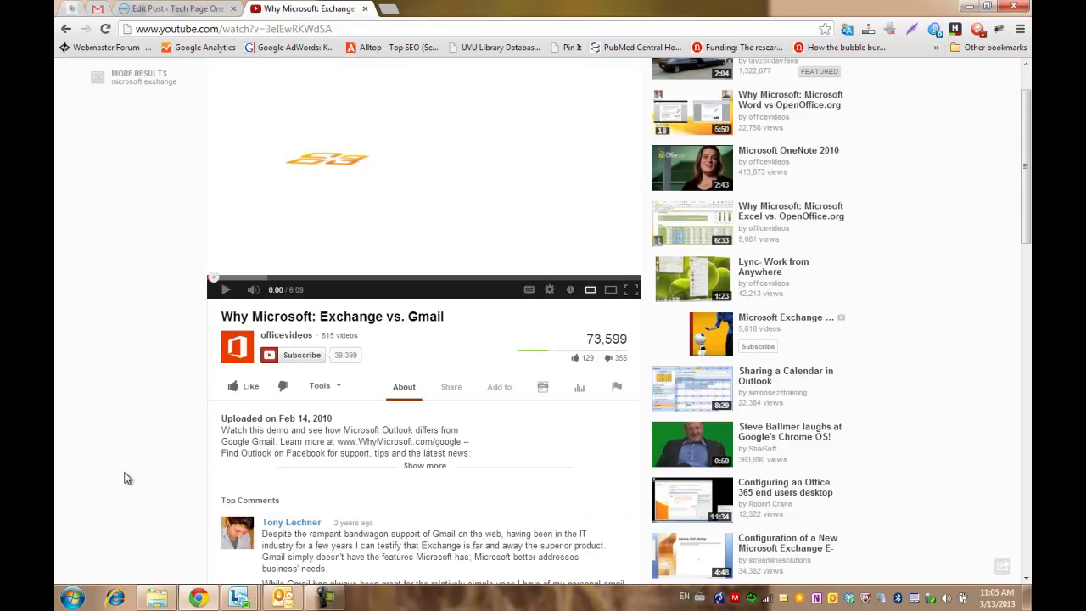
{"action": "scroll", "coordinate": [138, 463], "scroll_direction": "up", "scroll_amount": 1}
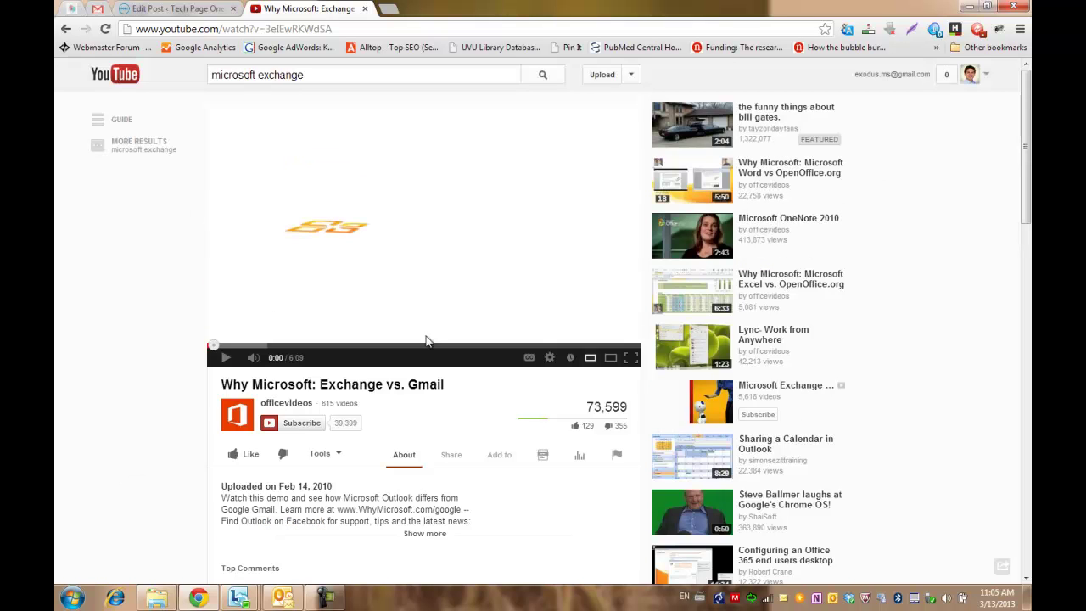
{"action": "scroll", "coordinate": [559, 509], "scroll_direction": "down", "scroll_amount": 1}
{"action": "left_click", "coordinate": [451, 388]}
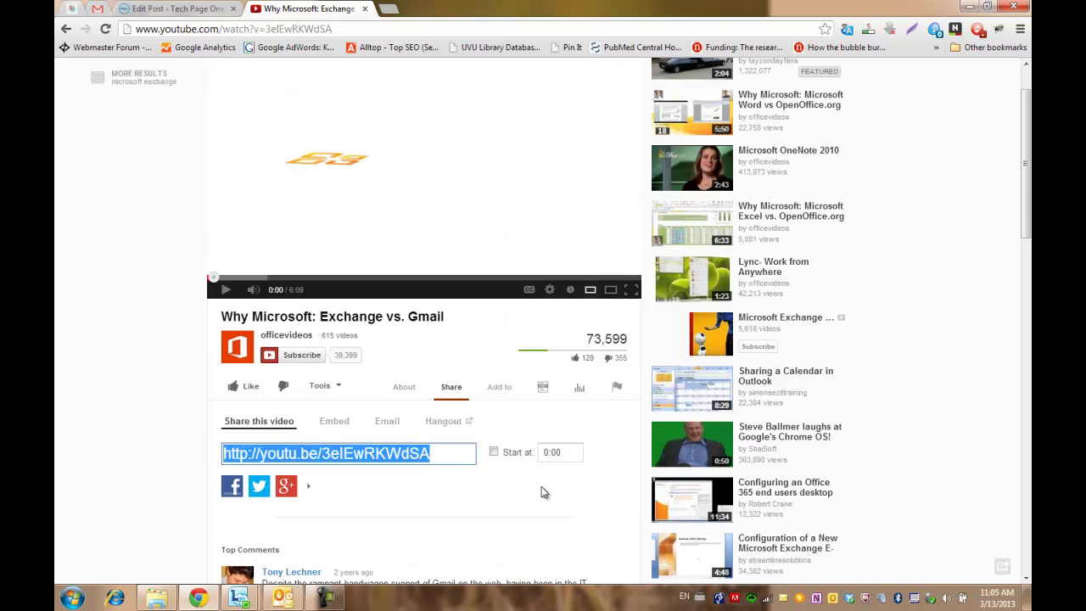
{"action": "left_click", "coordinate": [334, 421]}
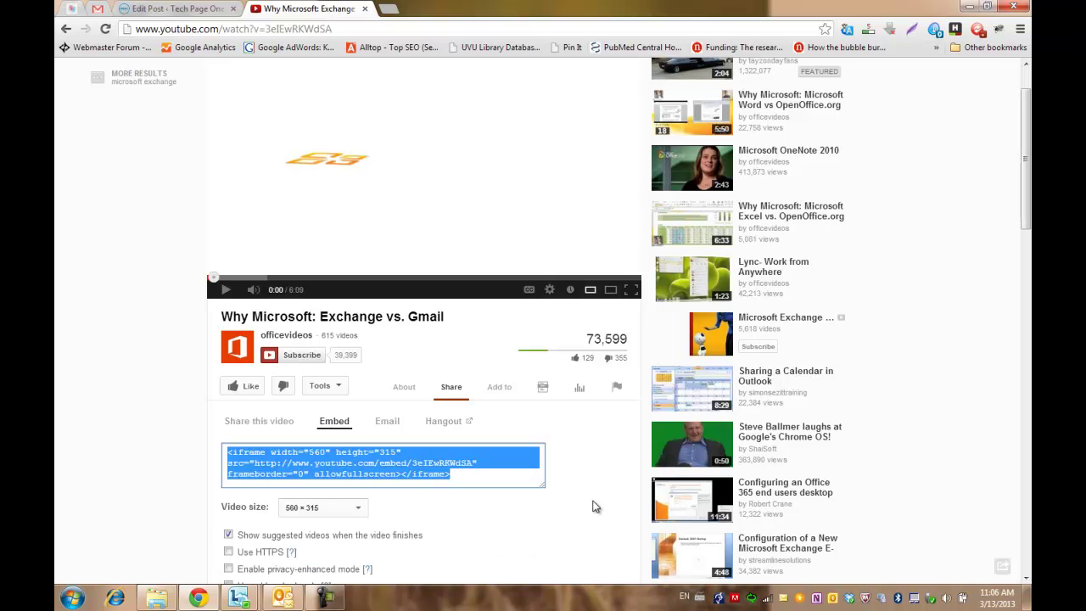
{"action": "scroll", "coordinate": [594, 506], "scroll_direction": "down", "scroll_amount": 1}
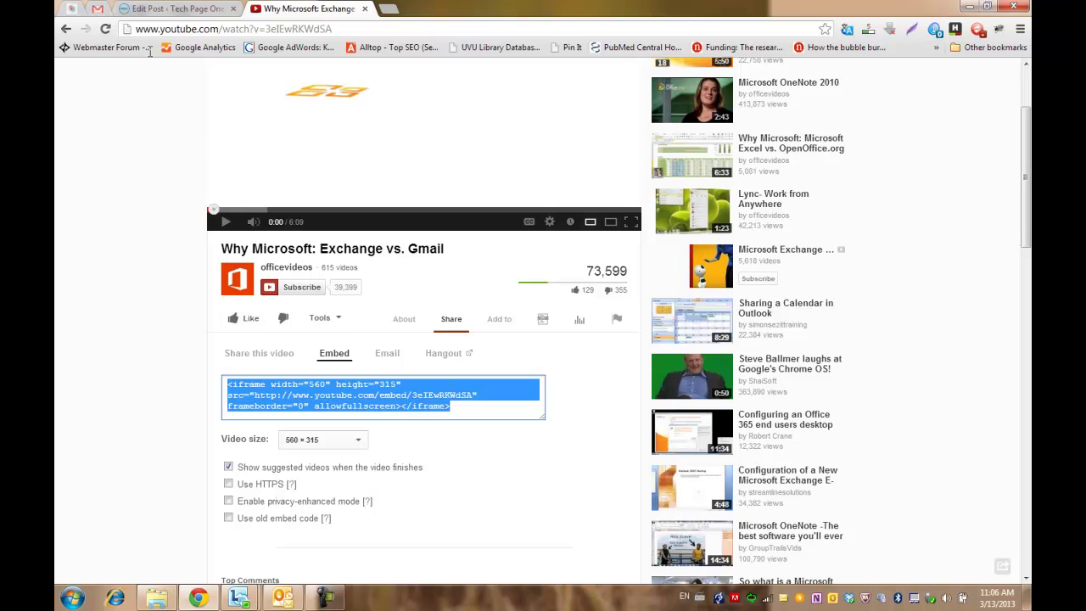
Paste the 560 × 315 YouTube iframe code into the post's HTML source, separated by an empty line from the last paragraph
{"action": "left_click", "coordinate": [169, 9]}
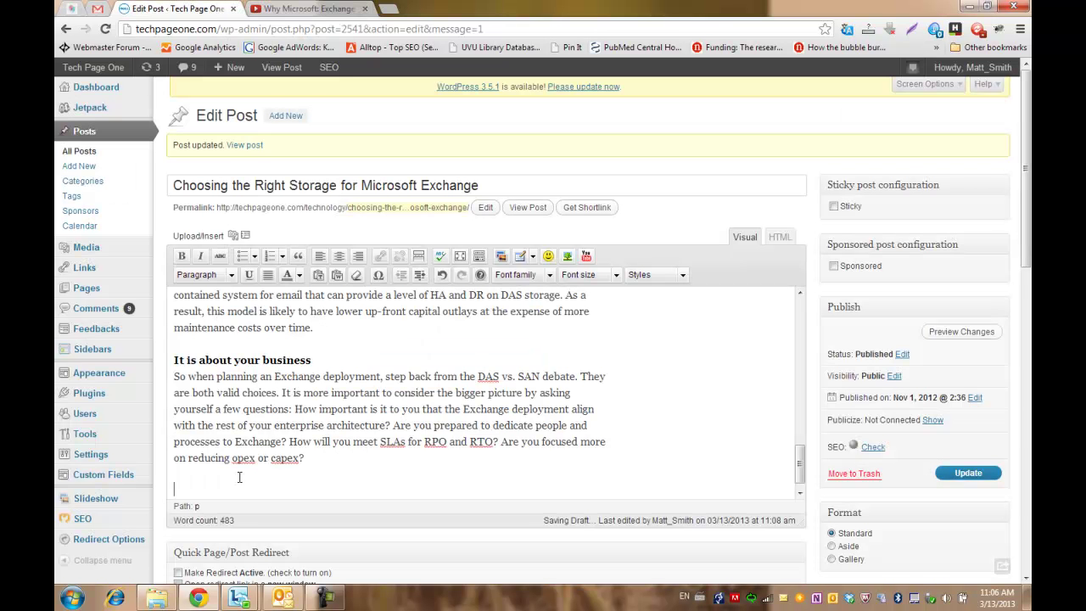
{"action": "left_click", "coordinate": [185, 483]}
{"action": "left_click", "coordinate": [780, 239]}
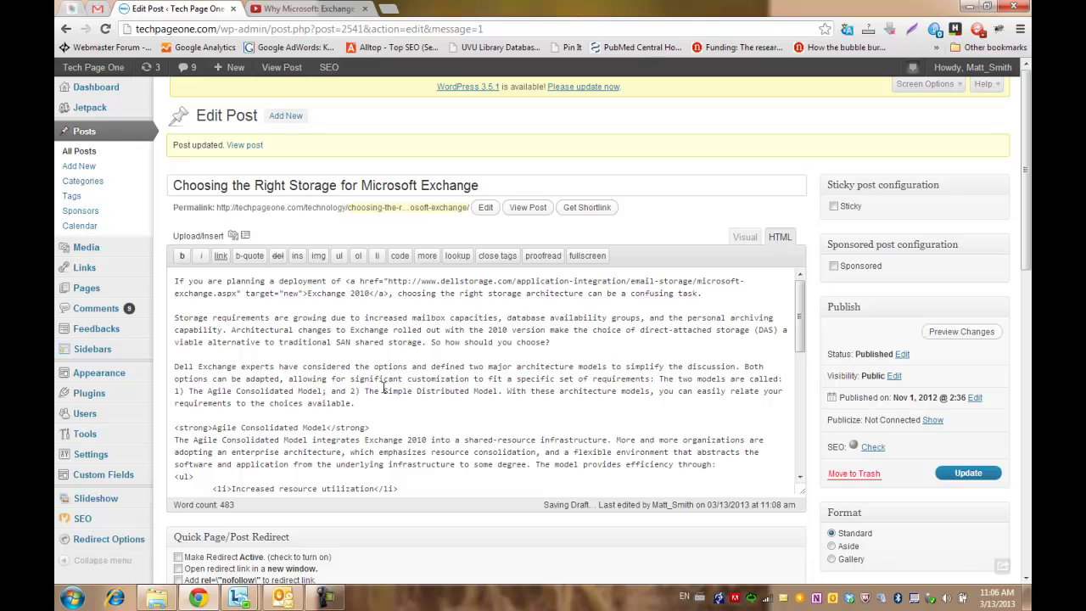
{"action": "left_click_drag", "start_coordinate": [198, 342], "coordinate": [396, 464]}
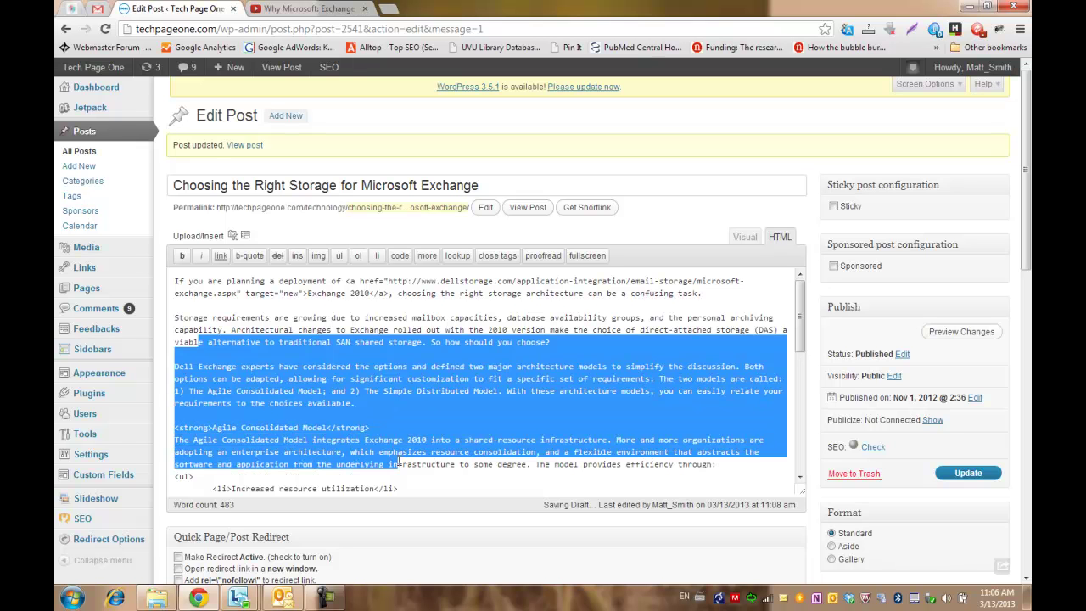
{"action": "left_click", "coordinate": [454, 489]}
{"action": "scroll", "coordinate": [449, 475], "scroll_direction": "down", "scroll_amount": 6}
{"action": "scroll", "coordinate": [448, 472], "scroll_direction": "down", "scroll_amount": 5}
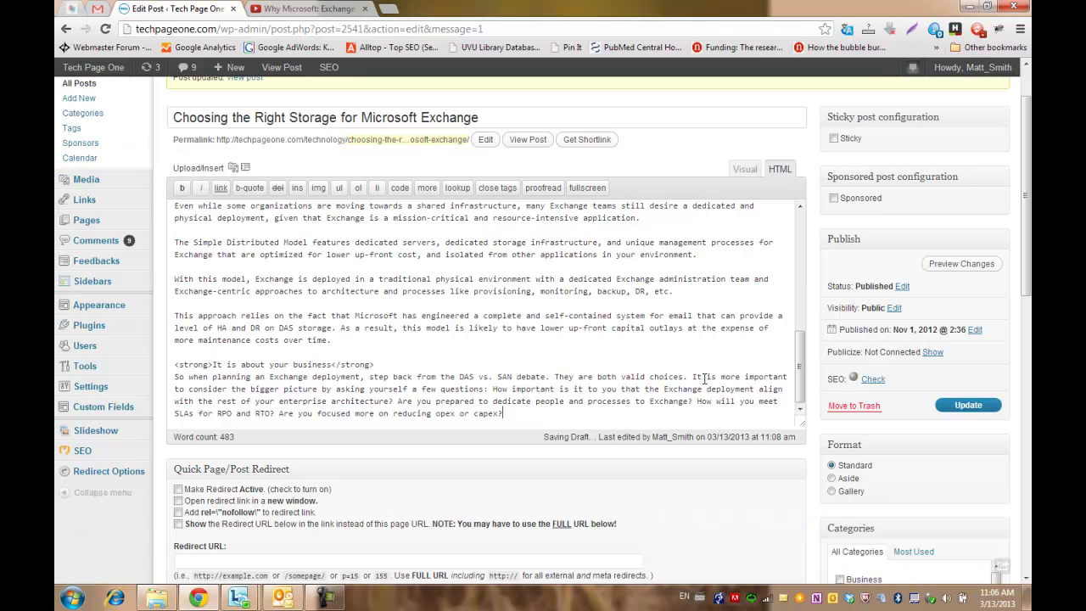
{"action": "key", "text": "Return"}
{"action": "key", "text": "Return"}
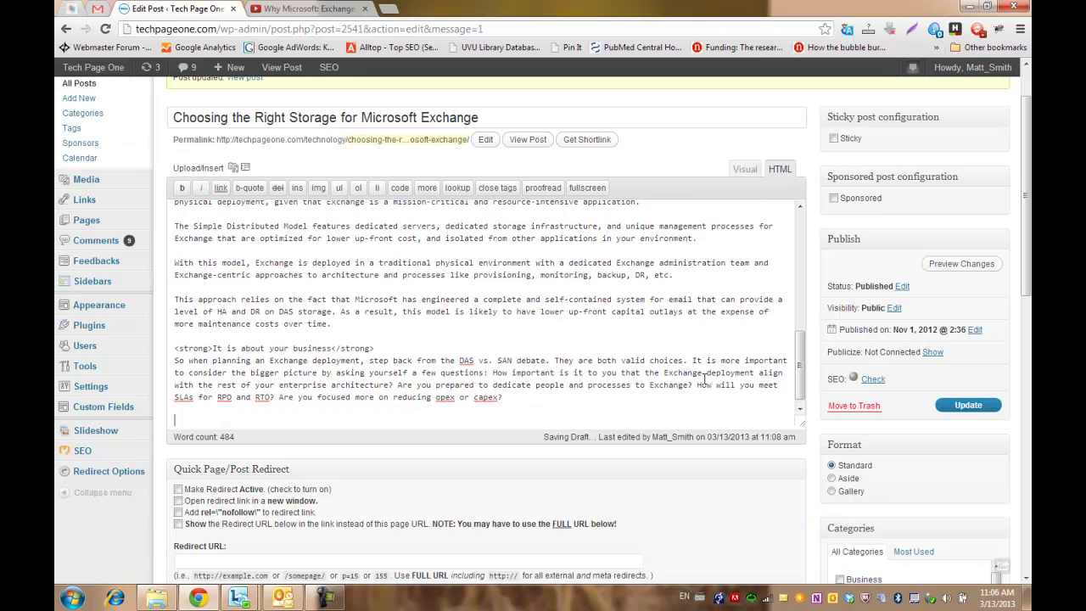
{"action": "type", "text": "<iframe width=\"560\" height=\"315\" src=\"http://www.youtube.com/embed/3eIEwRKWdSA\" frameborder=\"0\" allowfullscreen></iframe>"}
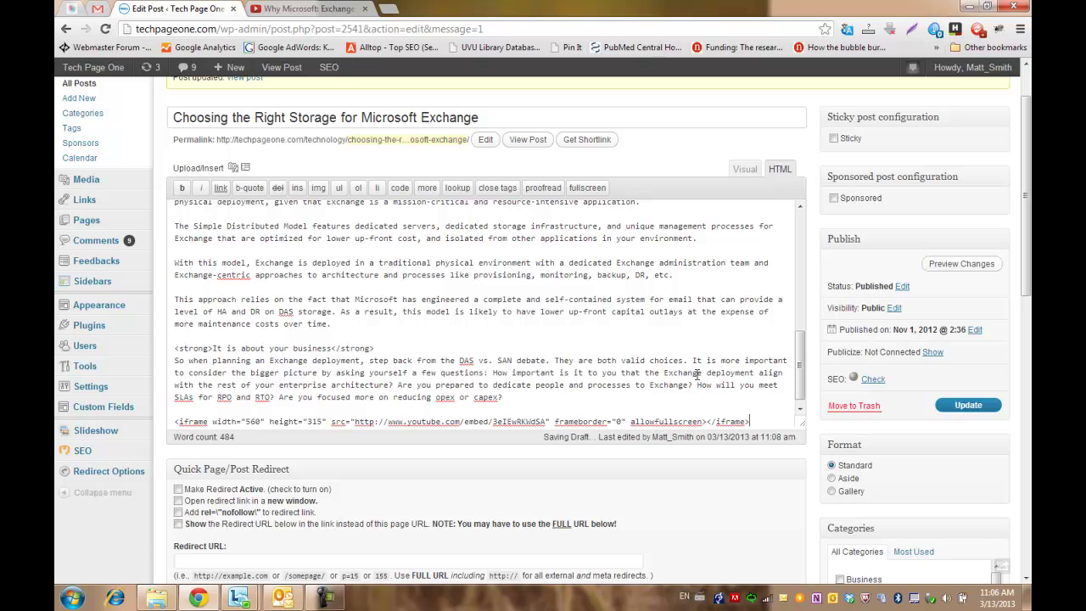
Check the video placeholder at the end of the post in the visual editor and update the post
{"action": "left_click", "coordinate": [745, 170]}
{"action": "scroll", "coordinate": [559, 336], "scroll_direction": "down", "scroll_amount": 2}
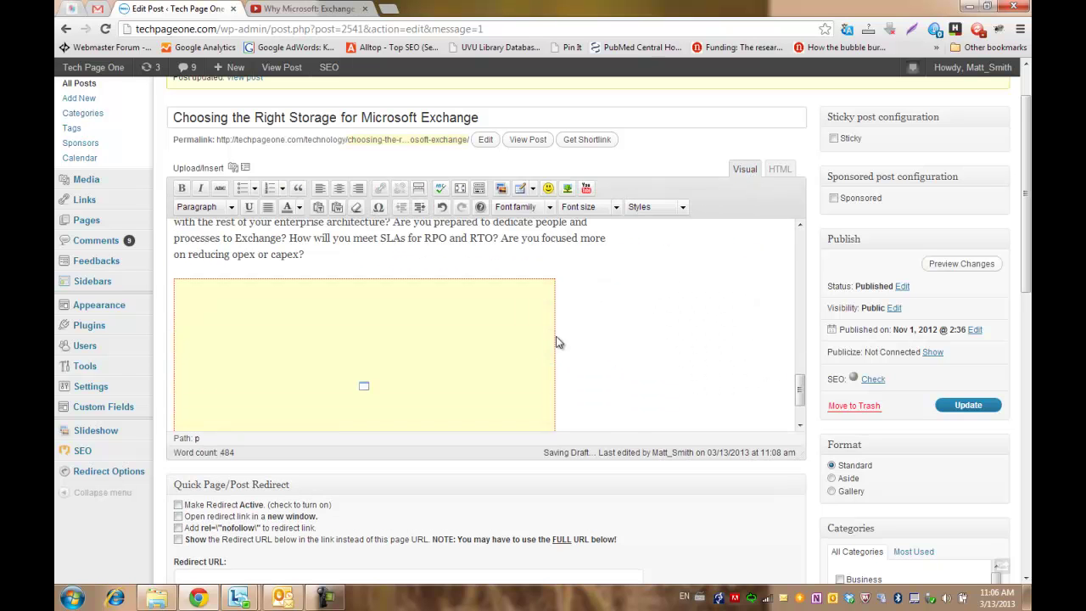
{"action": "left_click", "coordinate": [375, 403]}
{"action": "left_click", "coordinate": [686, 341]}
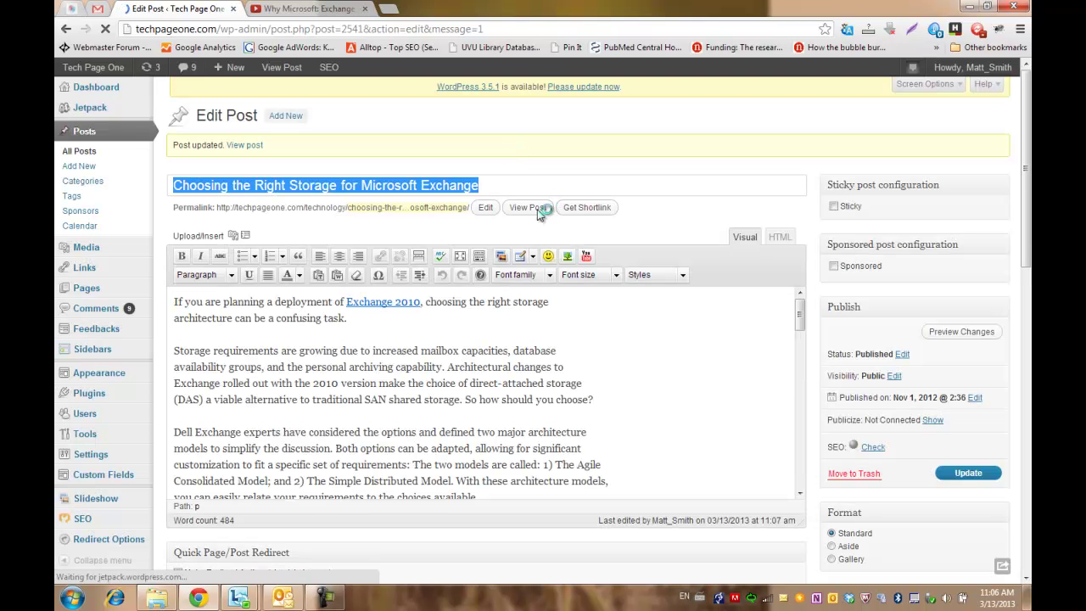
View the published post and examine the iframe-embedded video below the last paragraph
{"action": "left_click", "coordinate": [538, 210]}
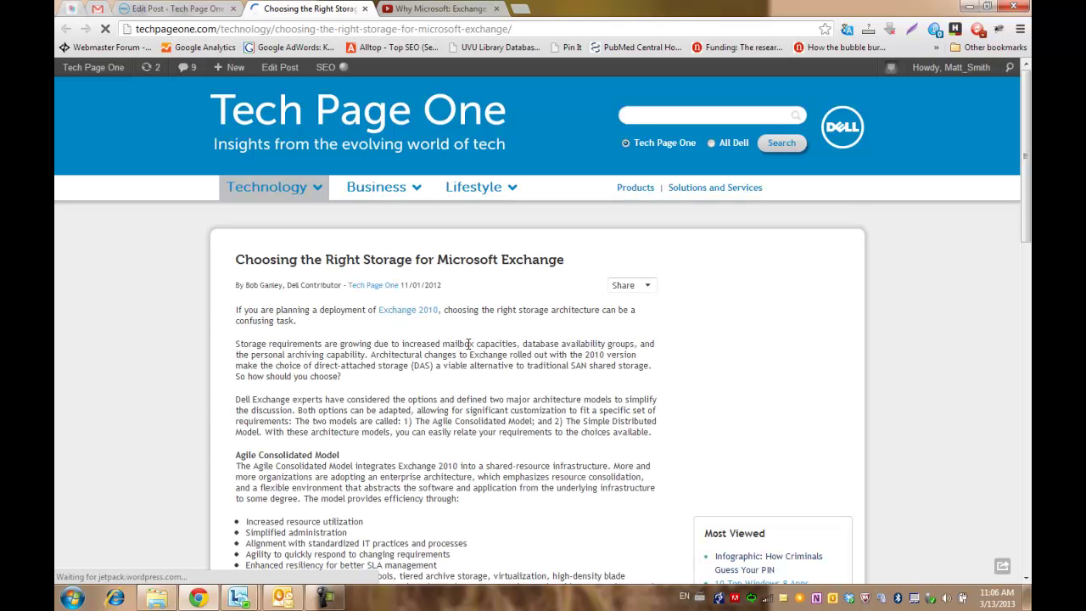
{"action": "scroll", "coordinate": [468, 343], "scroll_direction": "down", "scroll_amount": 1}
{"action": "scroll", "coordinate": [468, 342], "scroll_direction": "down", "scroll_amount": 5}
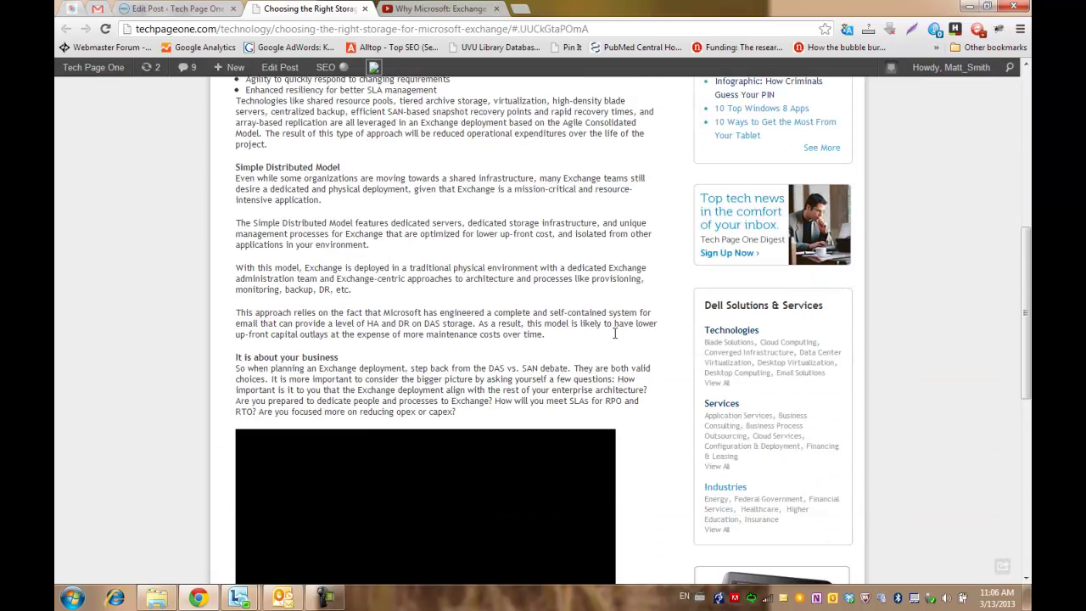
{"action": "scroll", "coordinate": [616, 339], "scroll_direction": "down", "scroll_amount": 5}
{"action": "scroll", "coordinate": [370, 344], "scroll_direction": "up", "scroll_amount": 3}
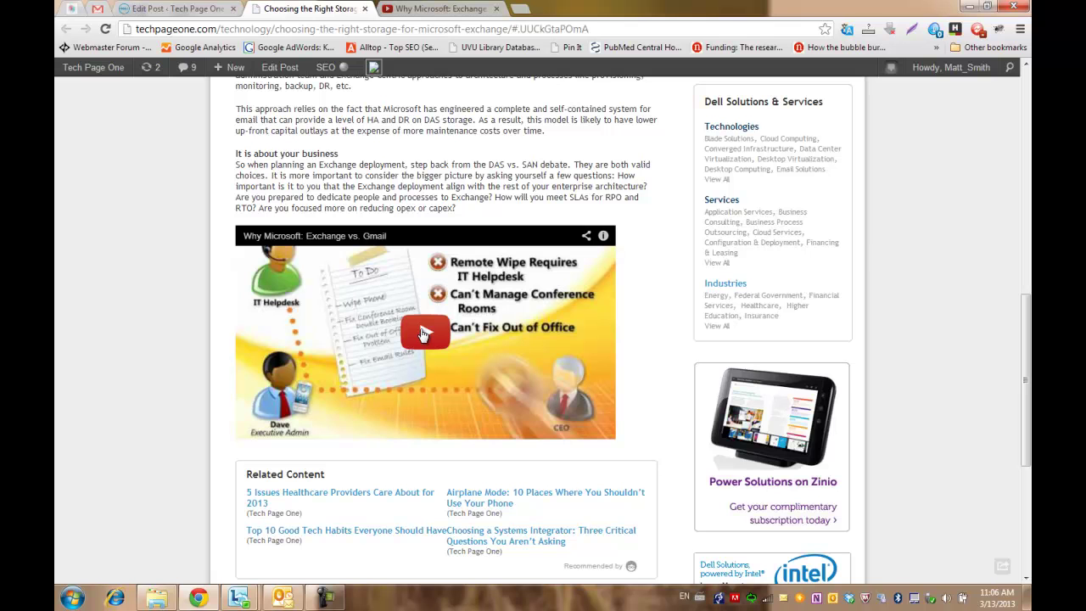
Return to the post editor and delete the video placeholder after the last paragraph
{"action": "key", "text": "ctrl+shift+Tab"}
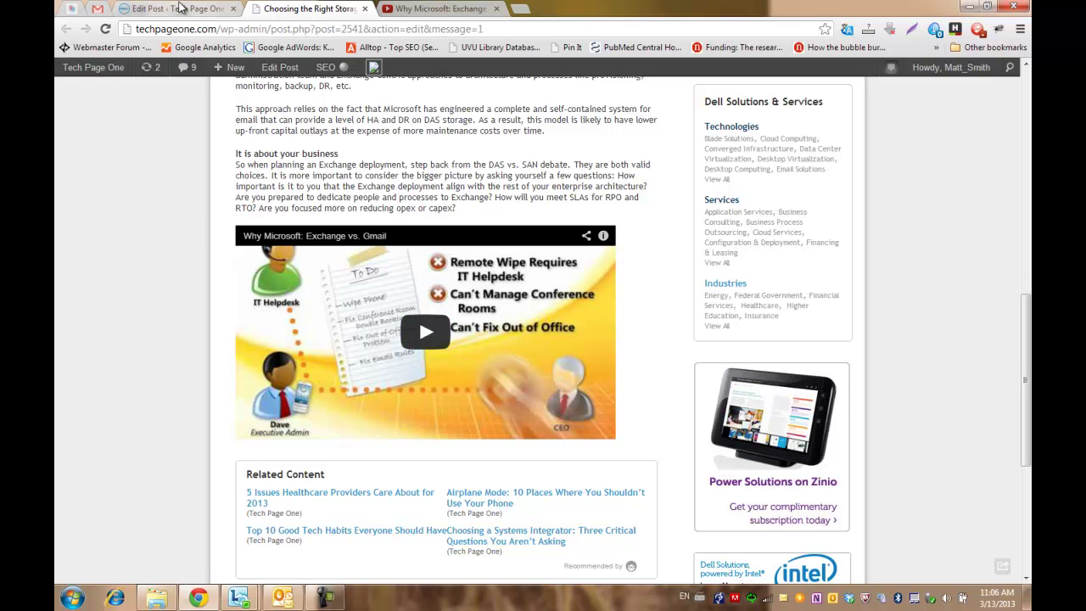
{"action": "scroll", "coordinate": [550, 398], "scroll_direction": "down", "scroll_amount": 6}
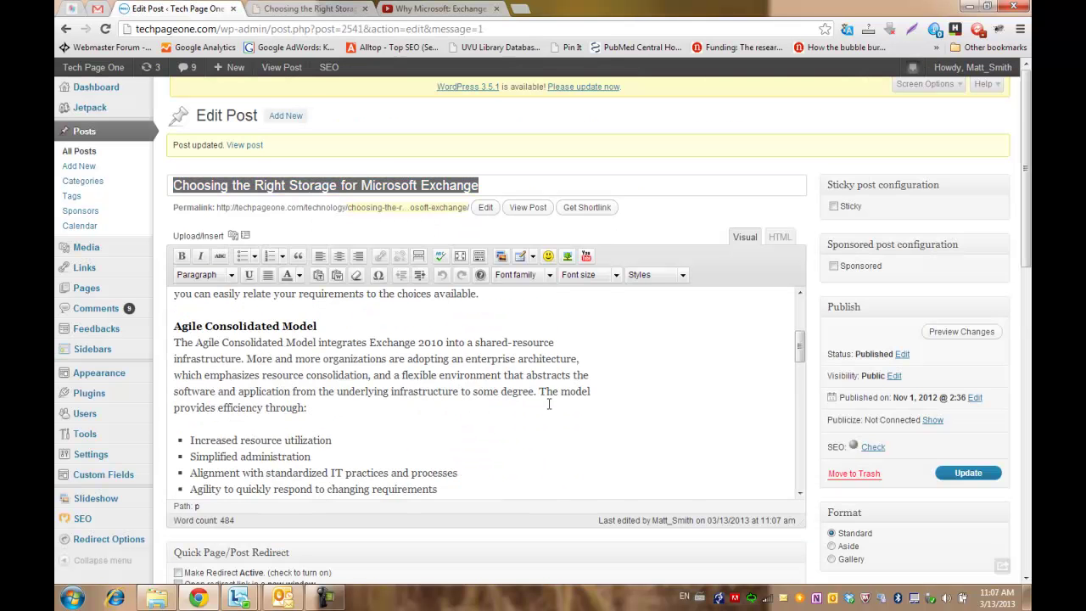
{"action": "scroll", "coordinate": [517, 399], "scroll_direction": "down", "scroll_amount": 6}
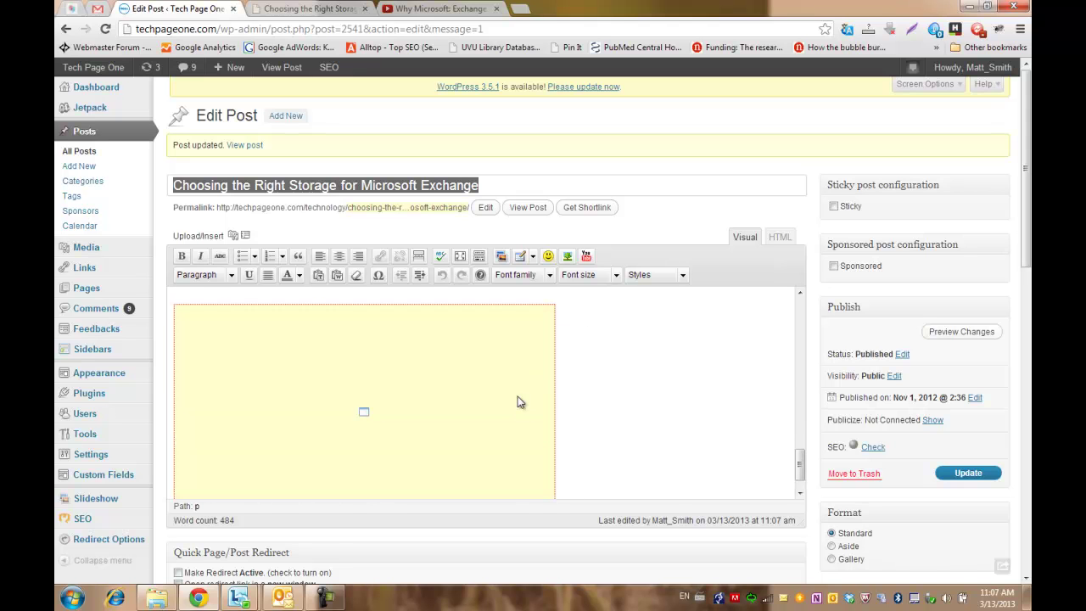
{"action": "scroll", "coordinate": [504, 406], "scroll_direction": "up", "scroll_amount": 1}
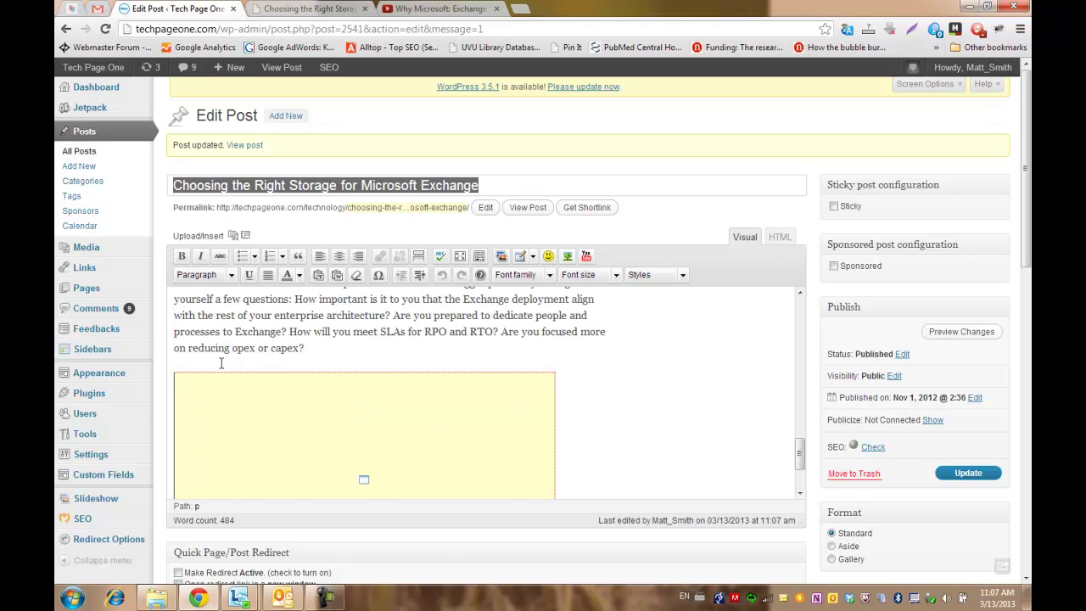
{"action": "left_click", "coordinate": [251, 410]}
{"action": "key", "text": "Delete"}
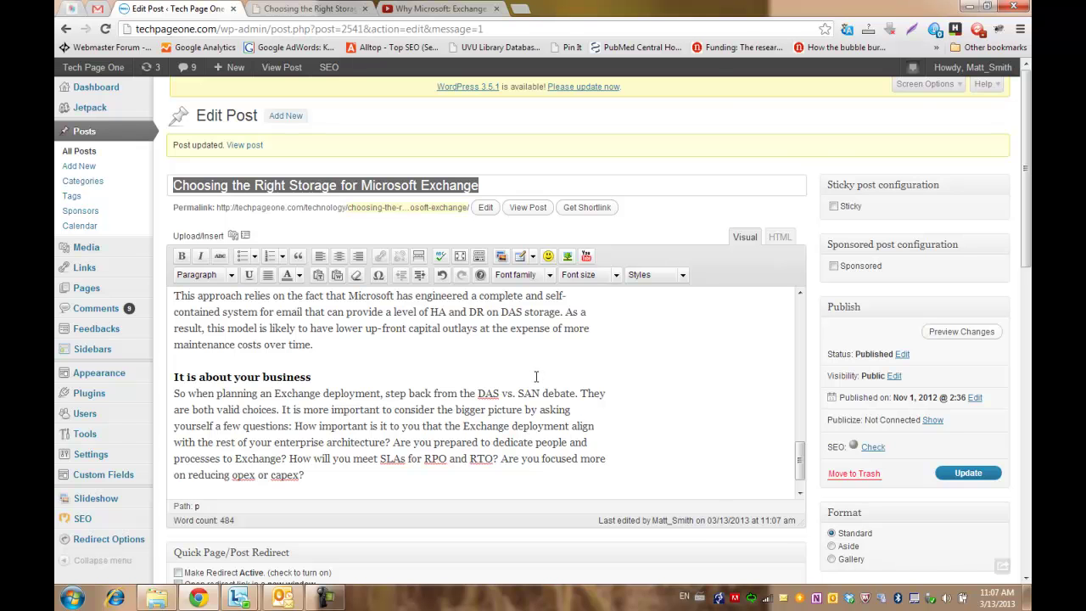
Return to the YouTube page of the "Why Microsoft: Exchange vs. Gmail" video and deselect its embed code
{"action": "left_click", "coordinate": [439, 8]}
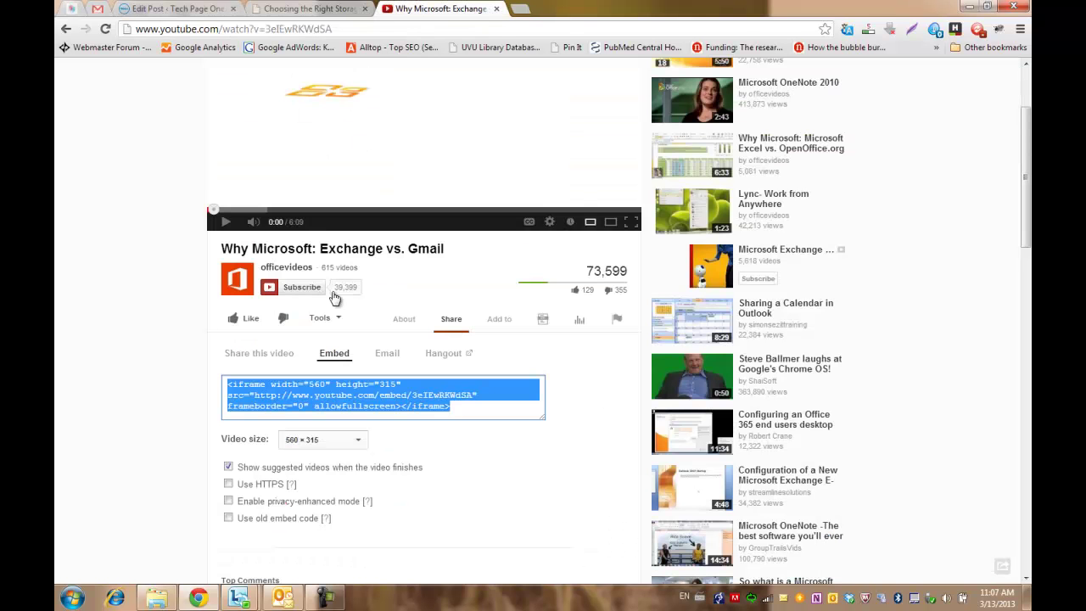
{"action": "left_click", "coordinate": [161, 378]}
{"action": "scroll", "coordinate": [172, 378], "scroll_direction": "up", "scroll_amount": 2}
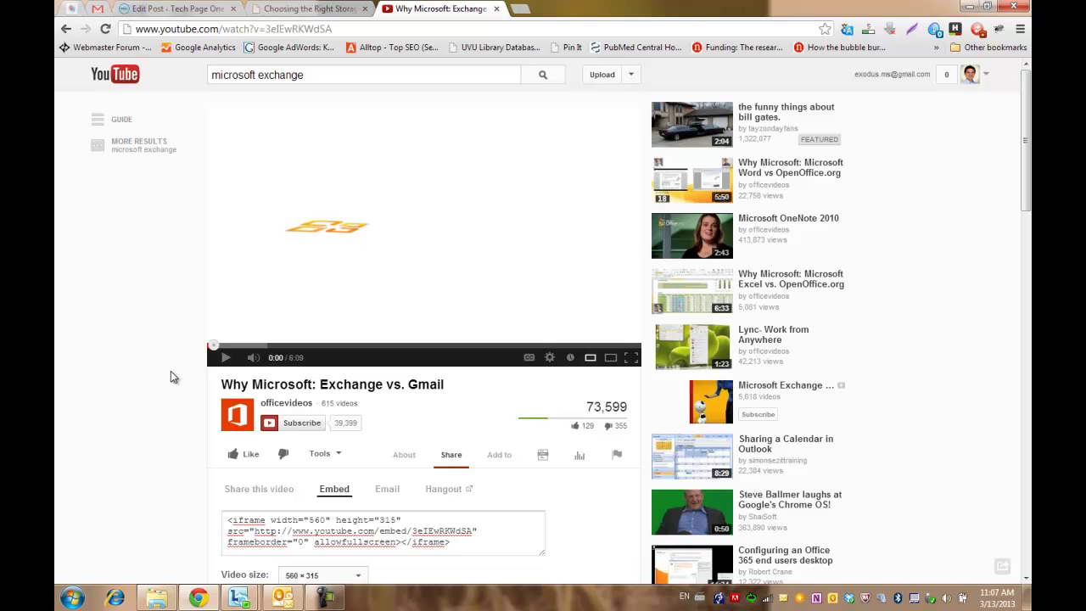